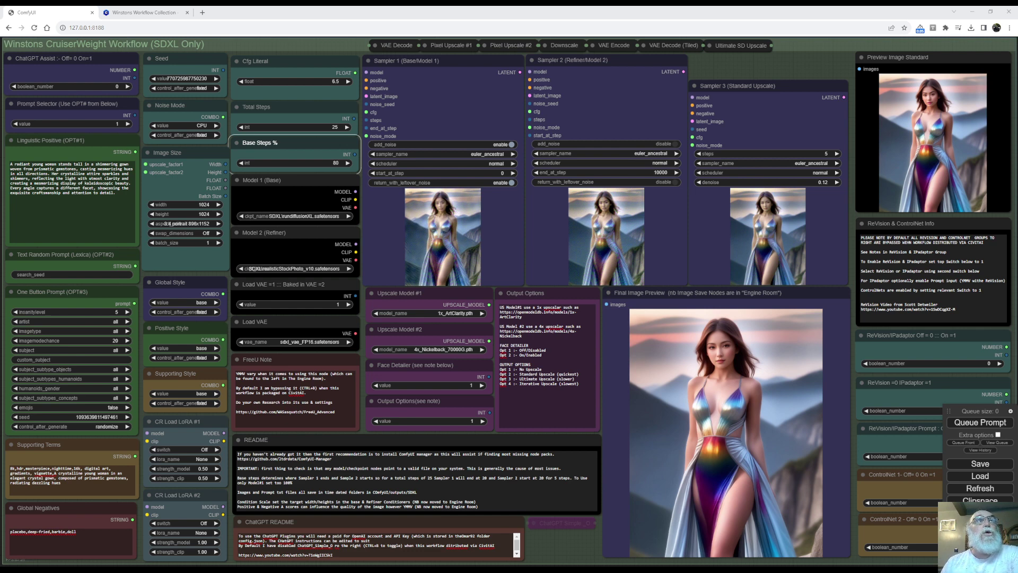
- Check the workflow's Civitai download page, then re-enable and re-bypass the ChatGPT Simple node
left_click(145, 12)
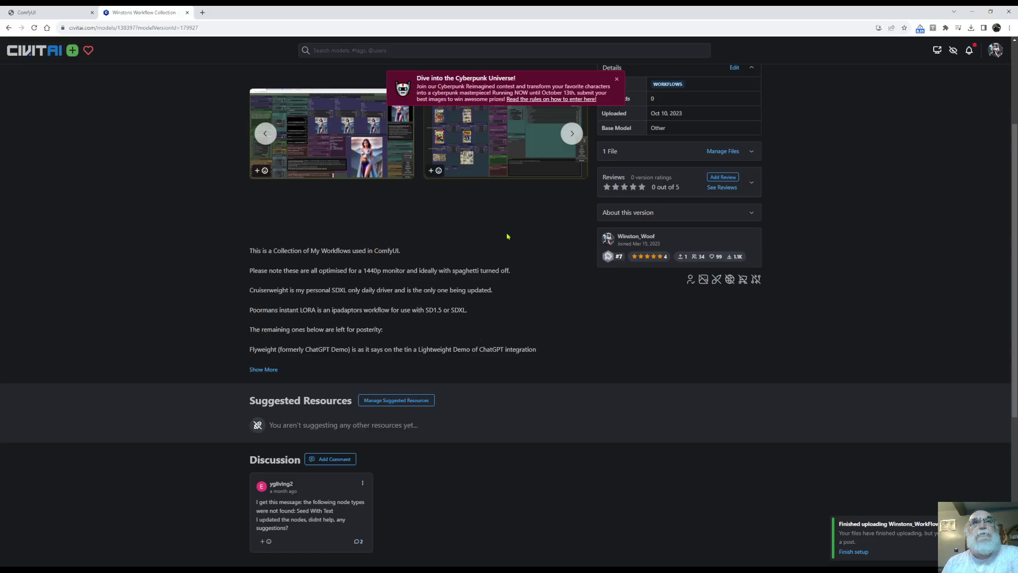
left_click(61, 15)
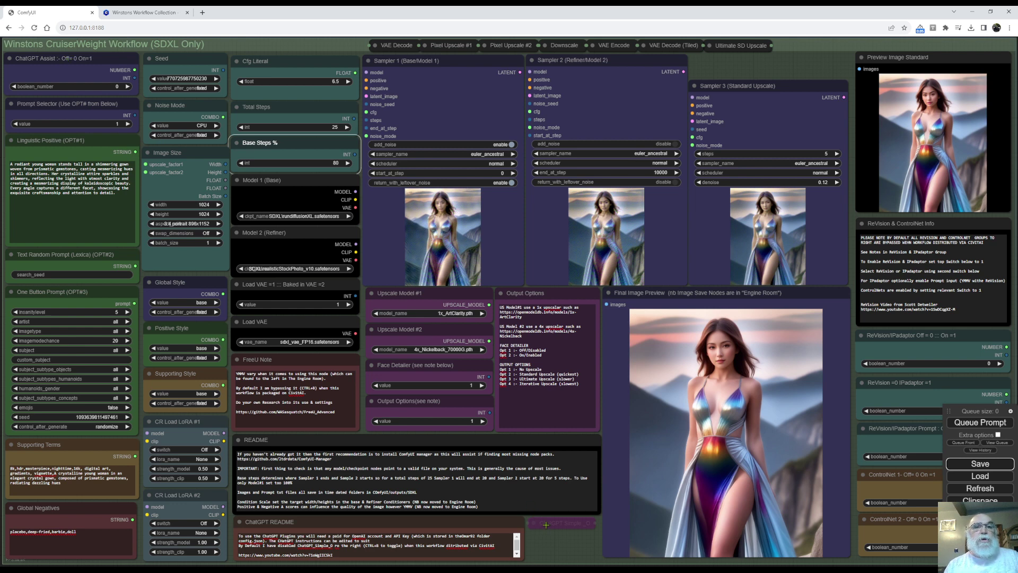
right_click(545, 524)
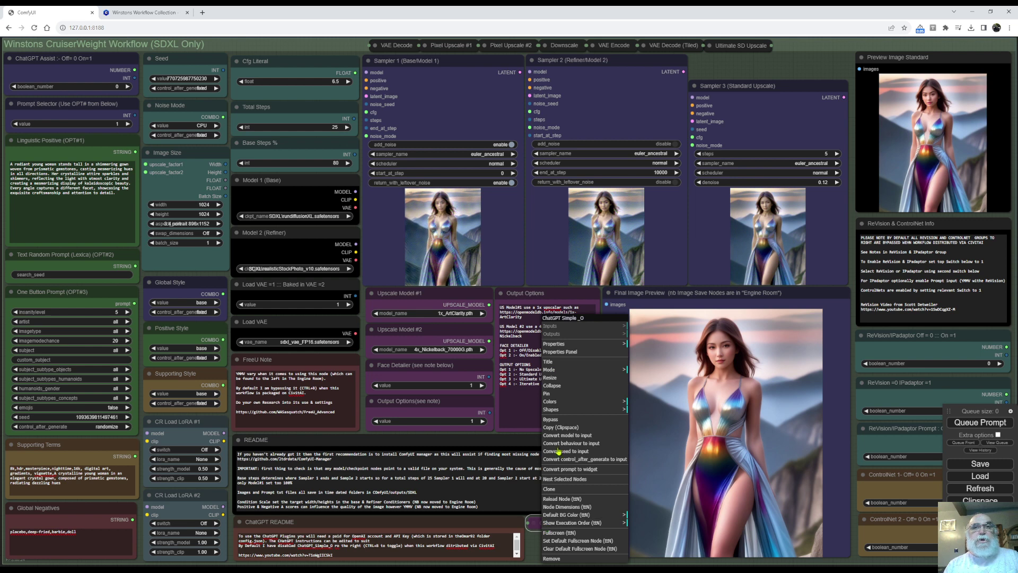
left_click(560, 420)
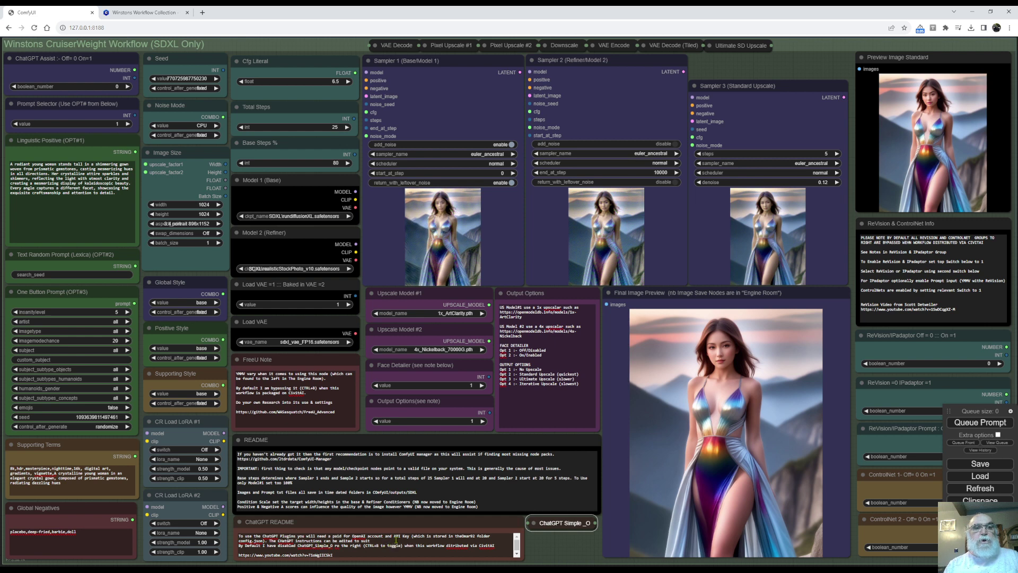
right_click(553, 525)
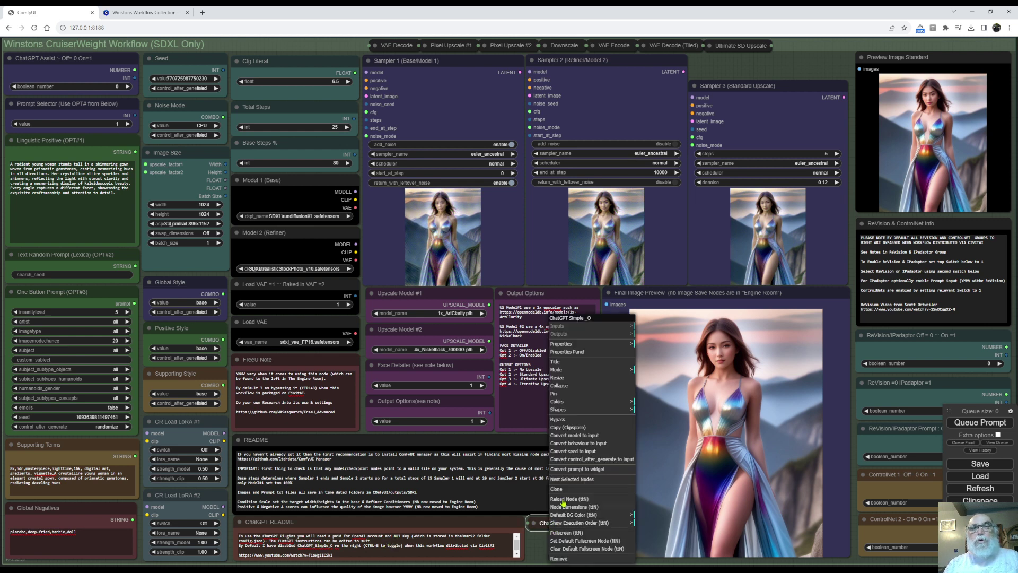
left_click(558, 420)
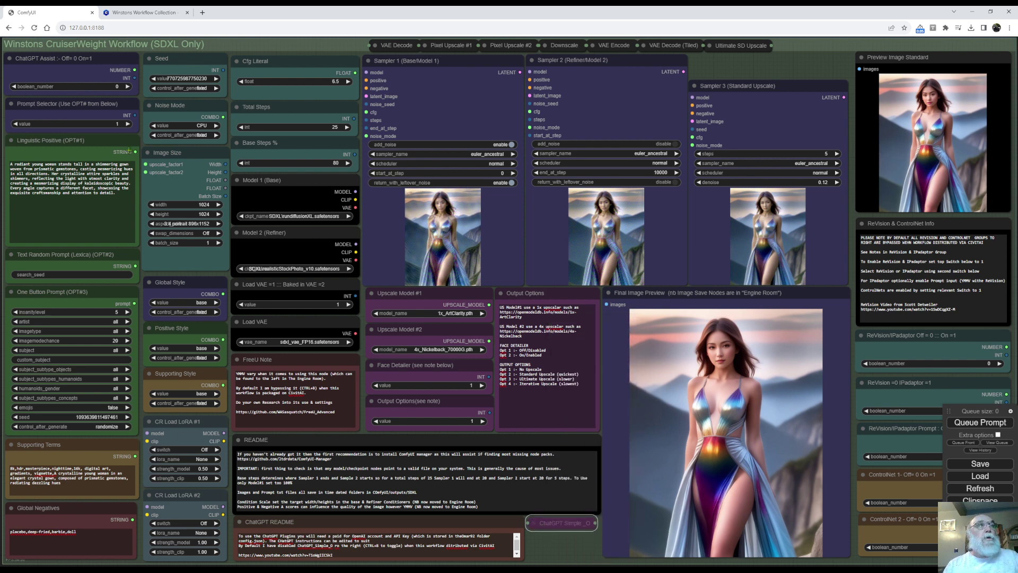
- Review the four prompt nodes and raise the Prompt Selector from 1 to 2 (Lexica)
left_click(76, 102)
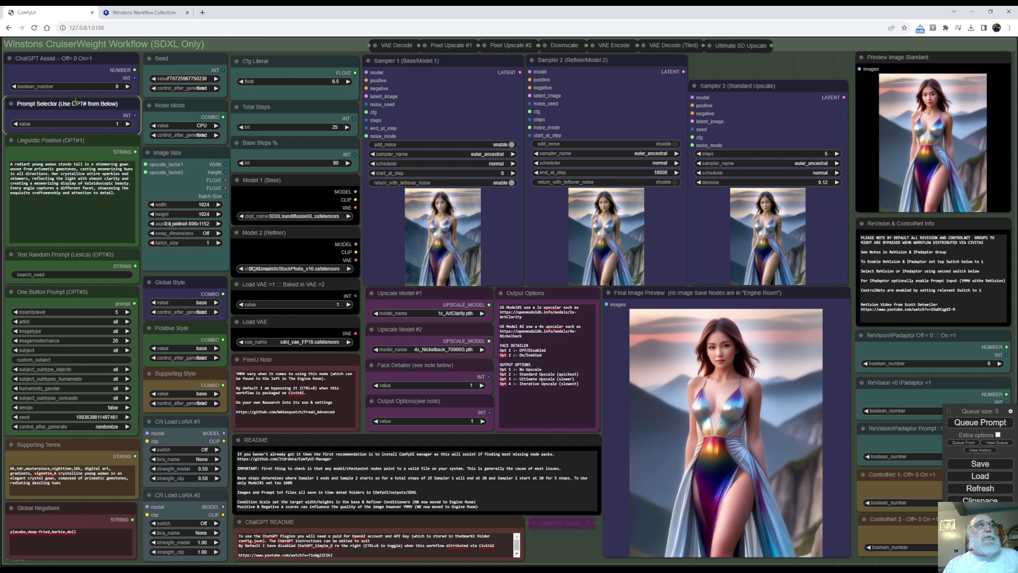
left_click(83, 140)
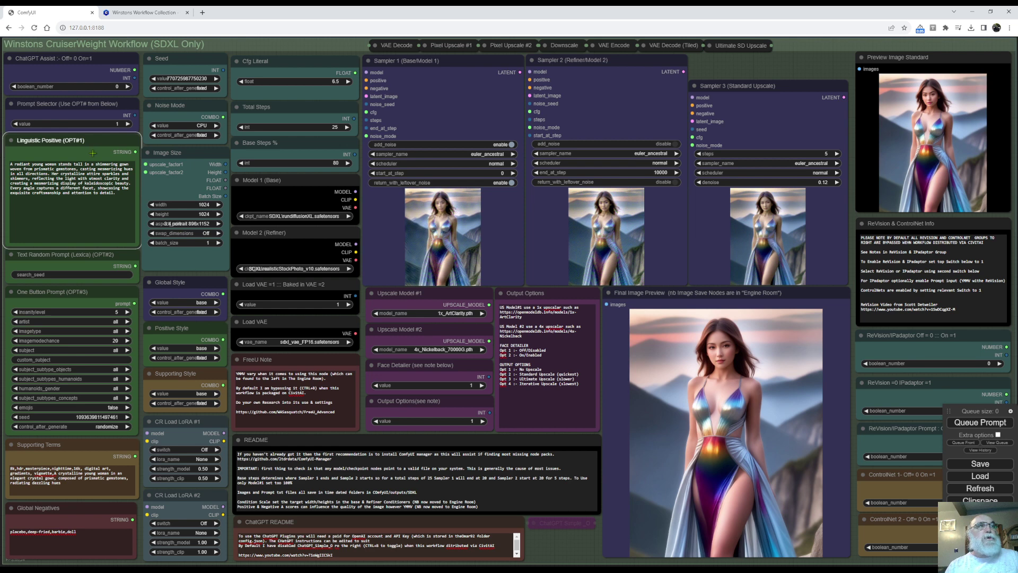
left_click(79, 255)
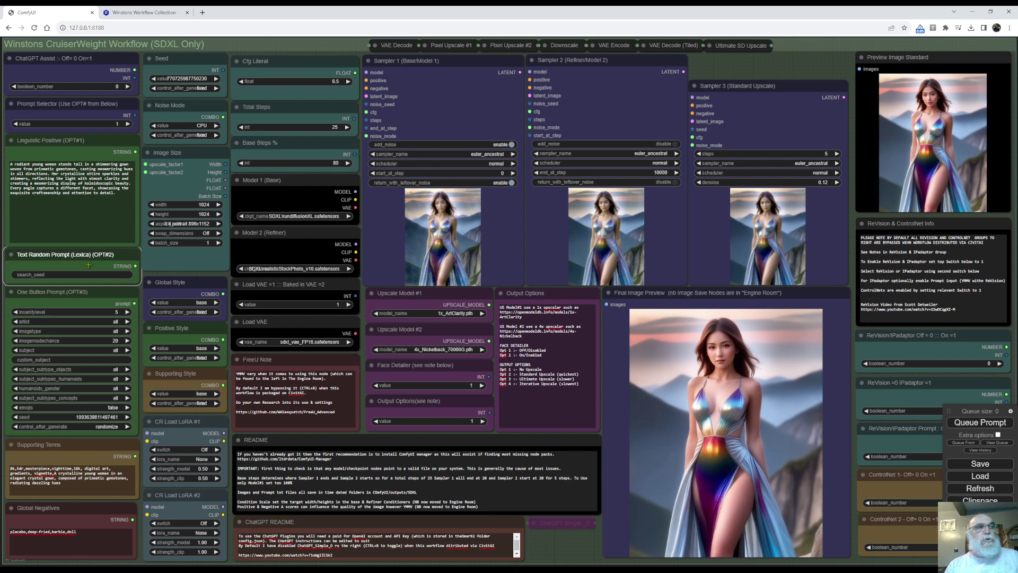
left_click(82, 291)
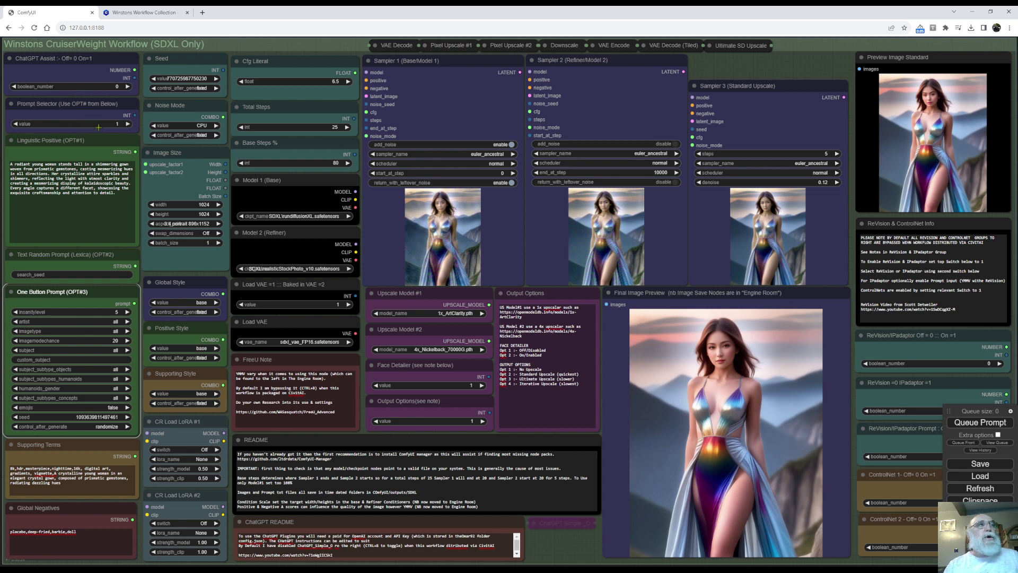
left_click(128, 123)
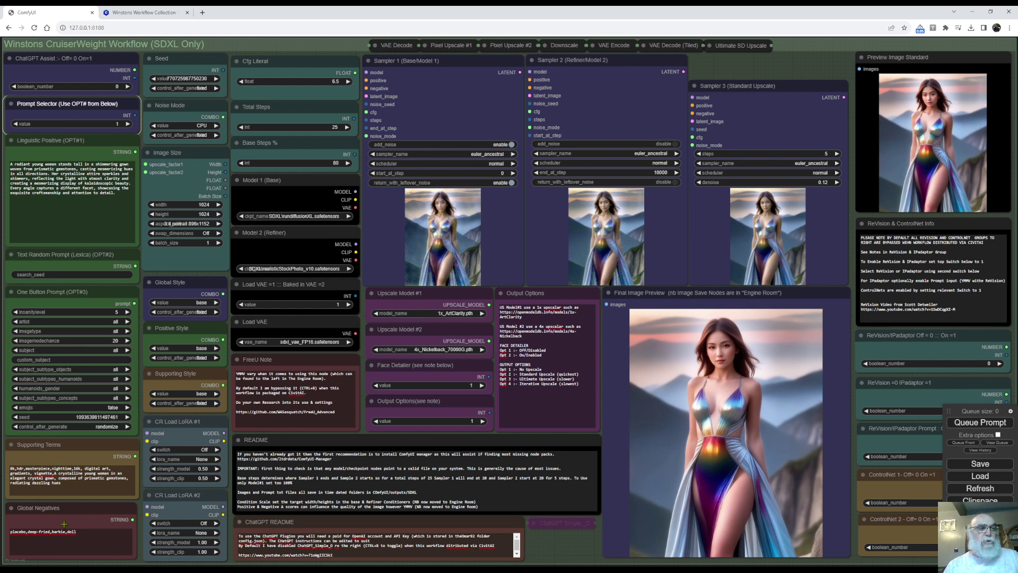
- Browse the Global Style presets and leave the style on base
left_click(187, 302)
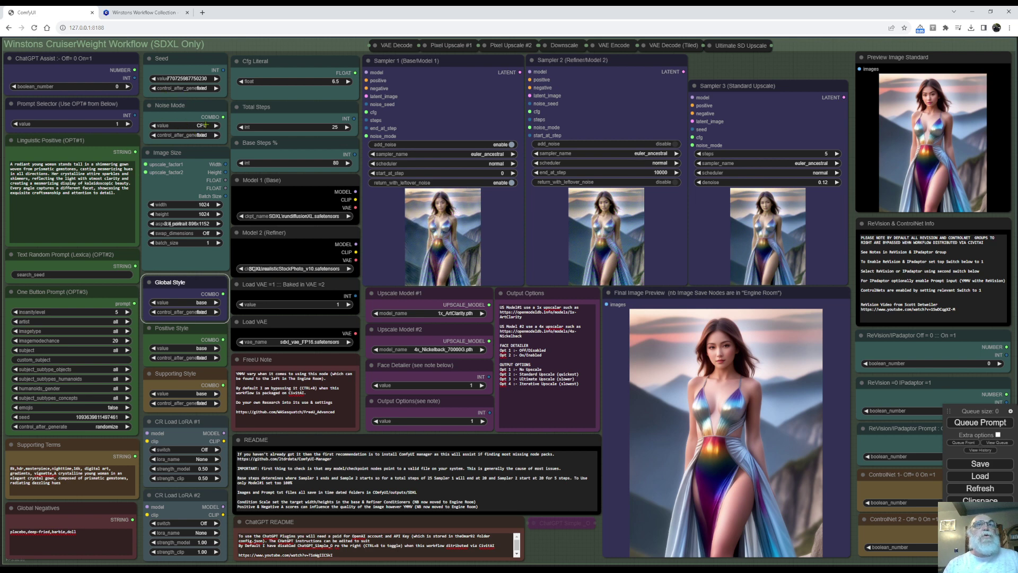
left_click(204, 125)
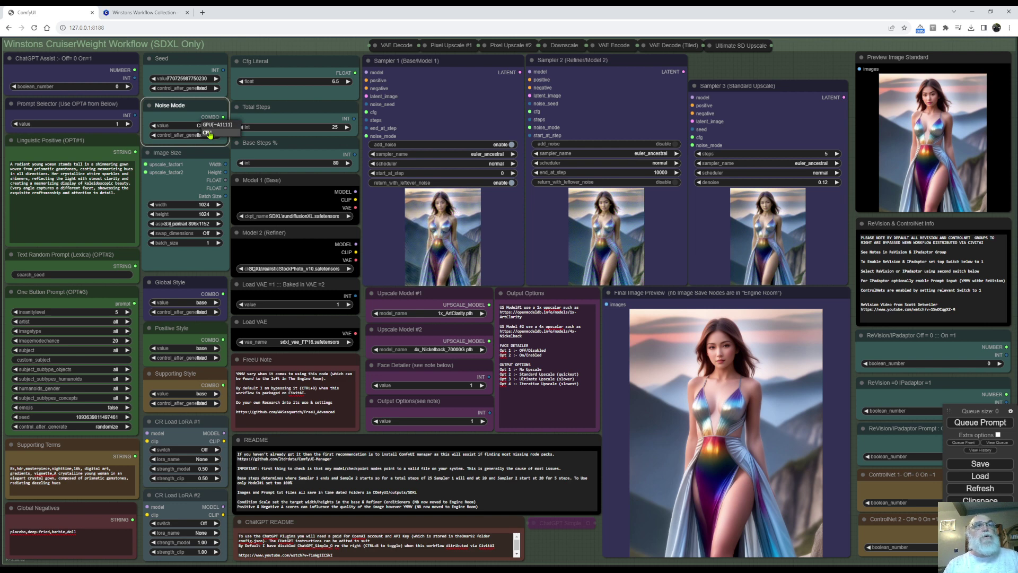
left_click(207, 130)
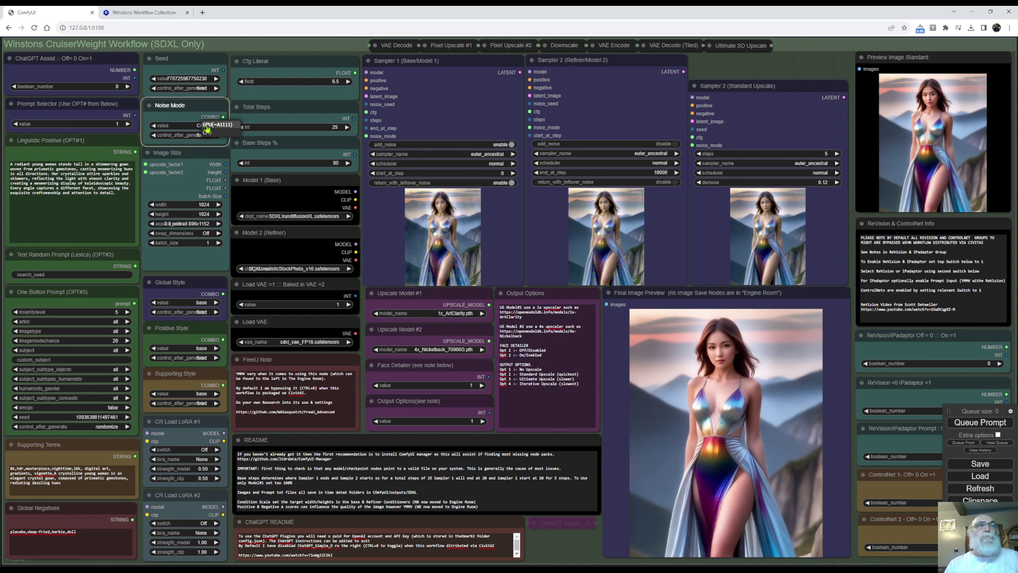
left_click(207, 133)
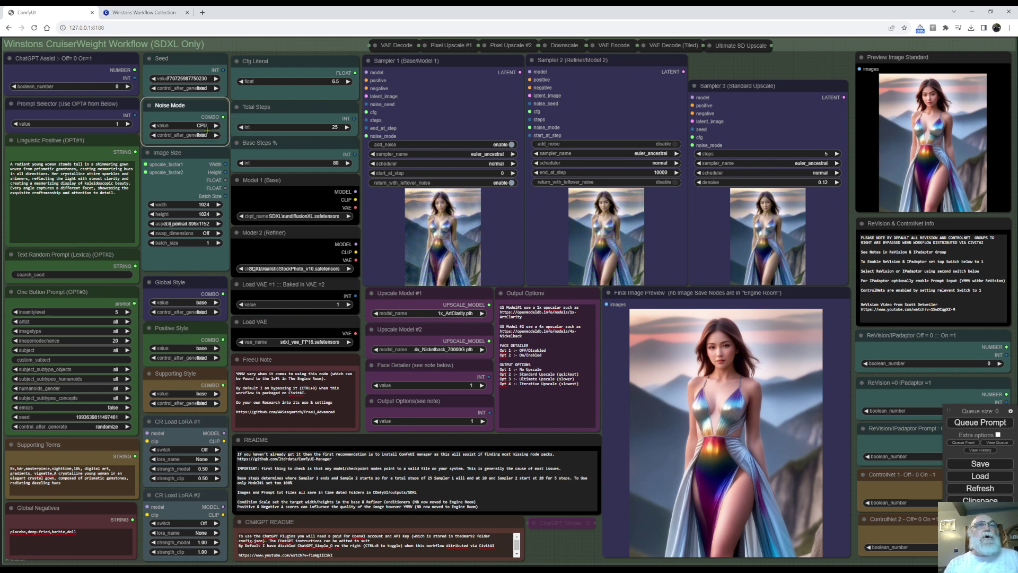
left_click(441, 94)
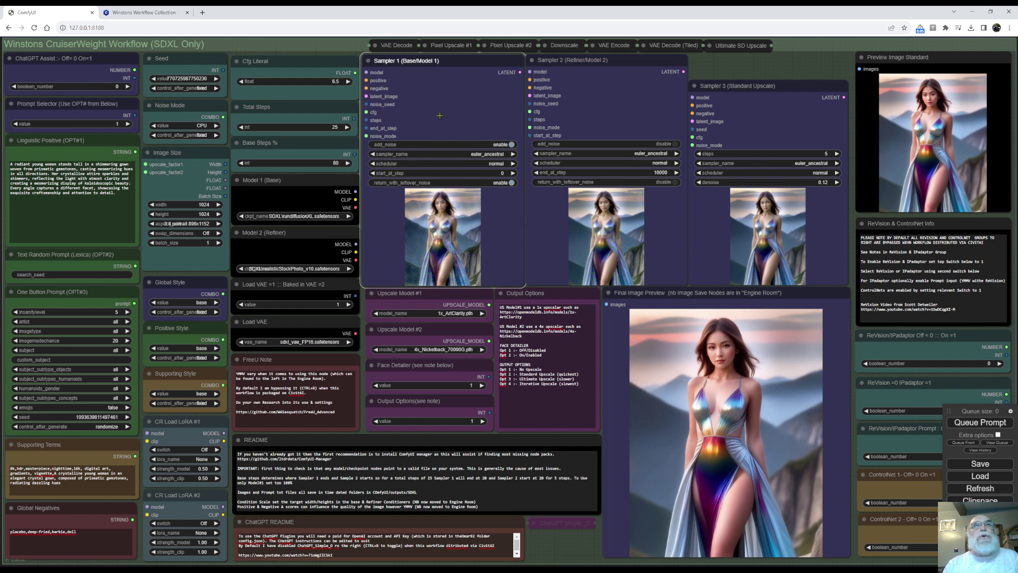
left_click(608, 62)
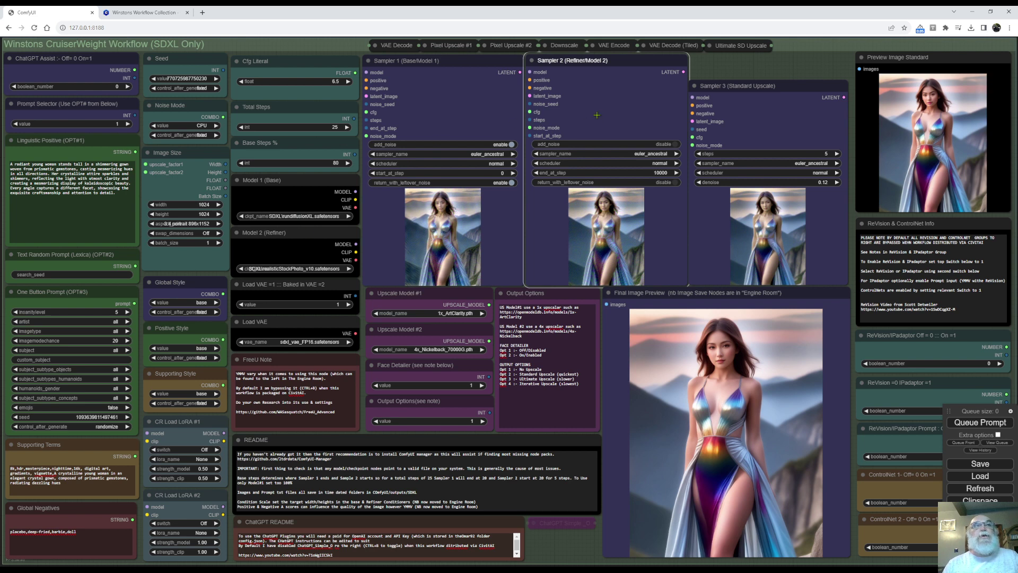
- Inspect the Pixel Upscale #1 and Downscale nodes, then expand Ultimate SD Upscale to show its inputs
left_click(746, 85)
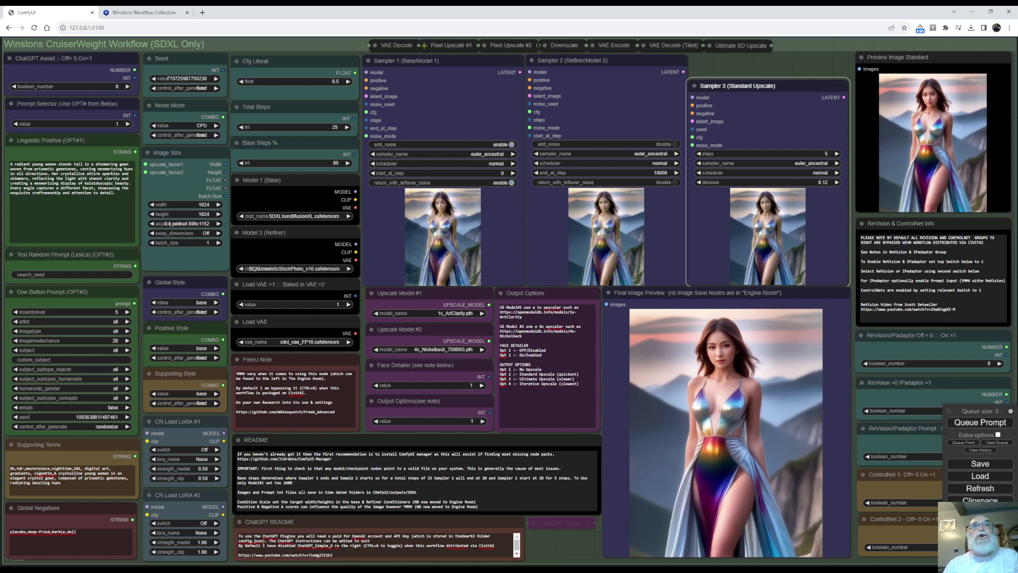
left_click(423, 46)
left_click(422, 46)
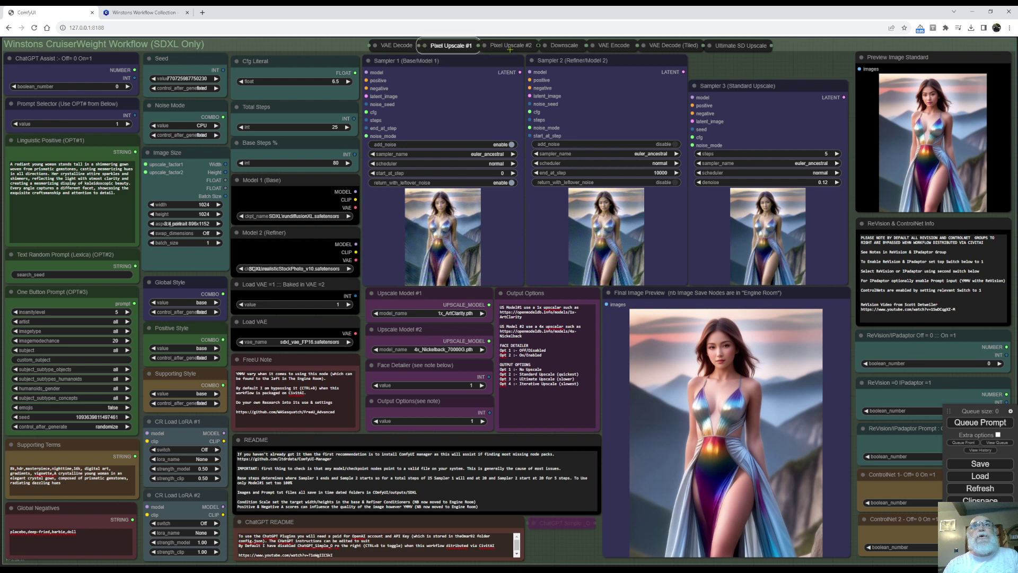
left_click(544, 46)
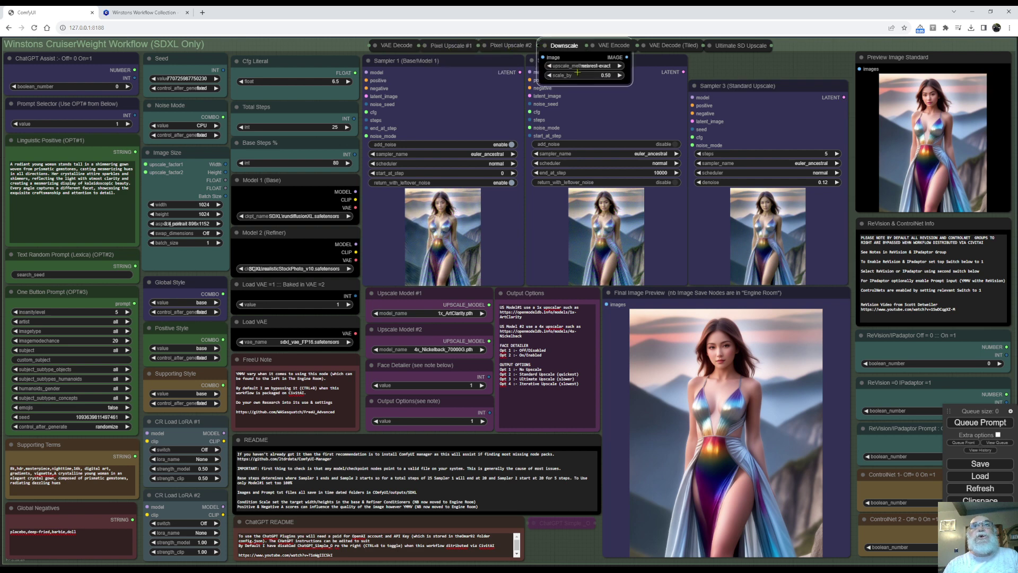
left_click(544, 46)
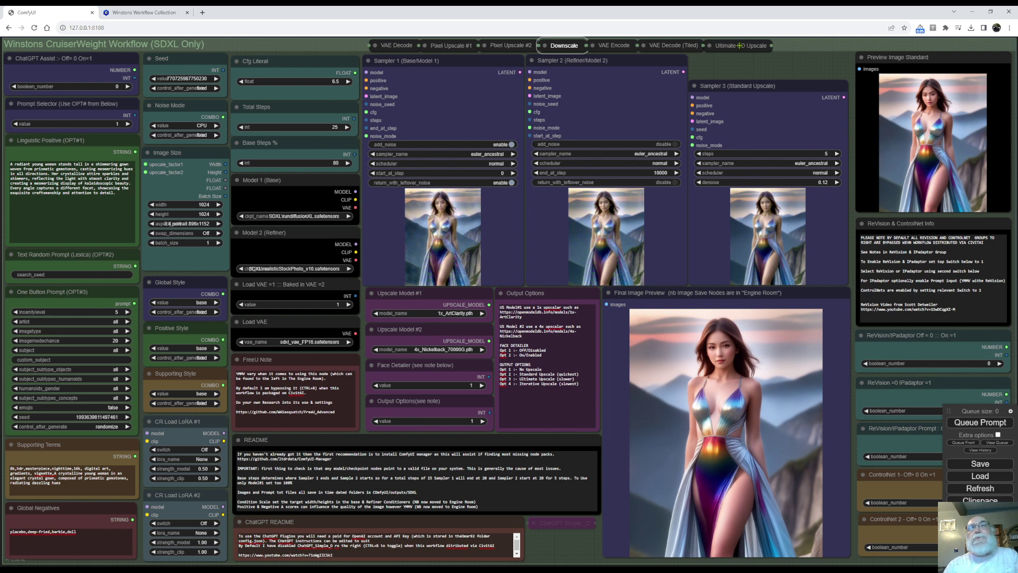
left_click(709, 45)
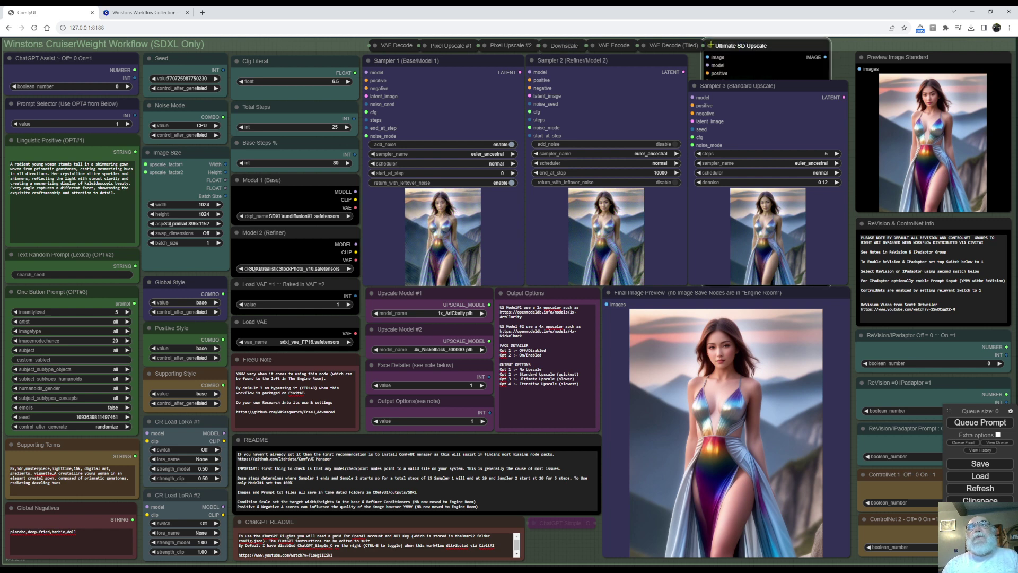
- Fold the Ultimate SD Upscale node back into a collapsed pill
left_click(709, 45)
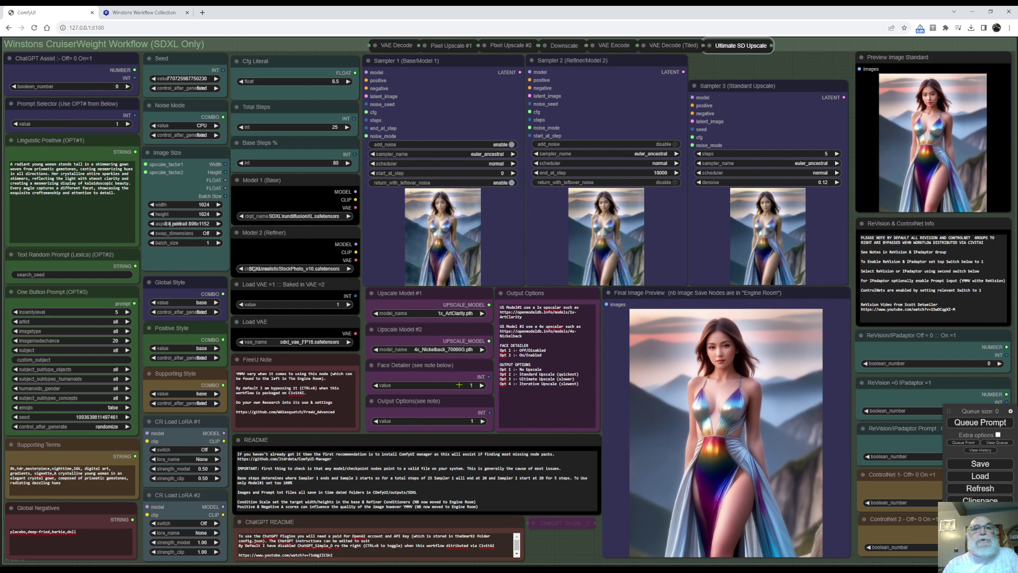
double_click(526, 356)
left_click_drag(526, 355, 500, 350)
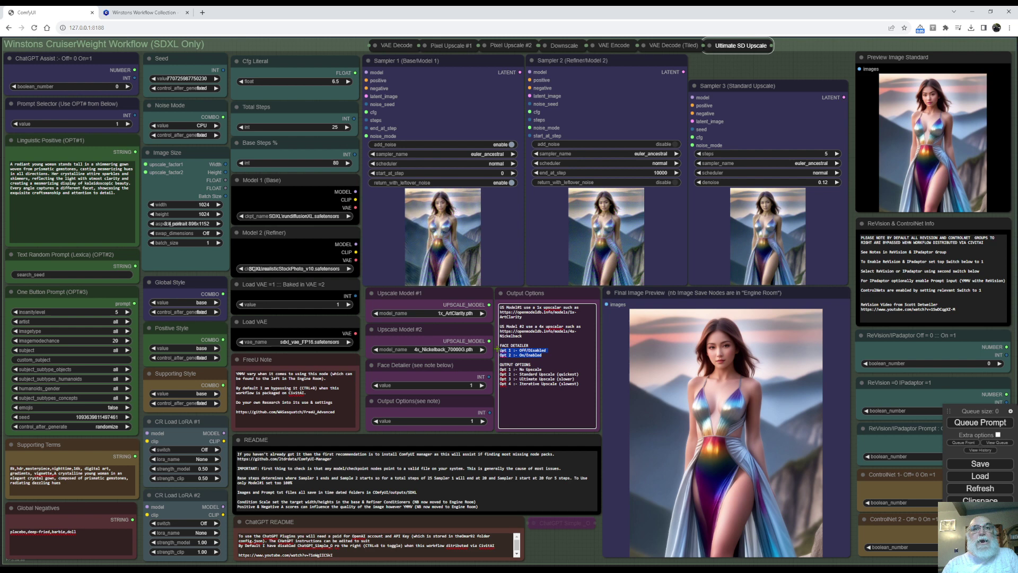
left_click(439, 401)
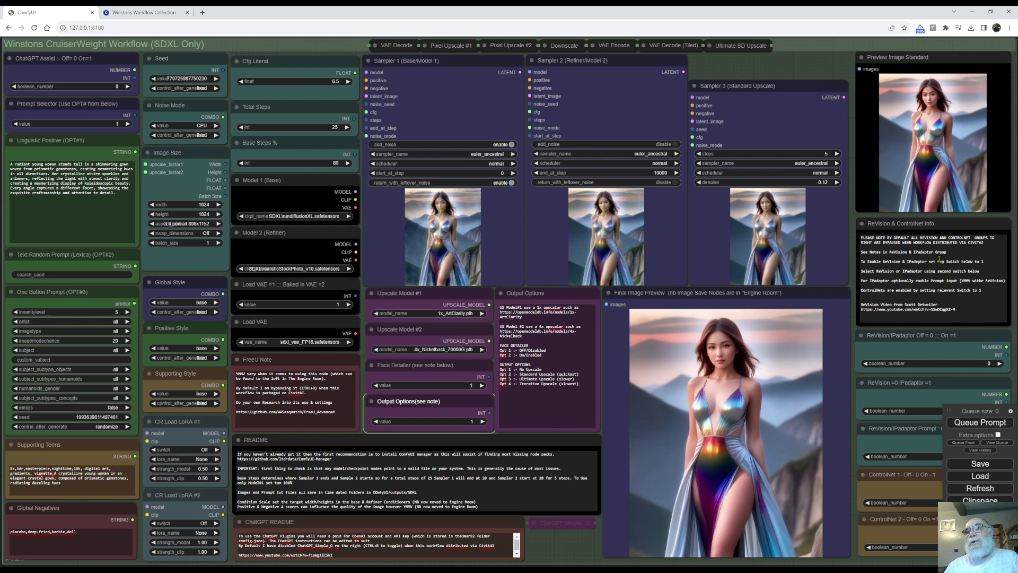
- Center the queue panel, set ReVision/IPadaptor to 1, leaving ReVision=0 IPadaptor=1 at 0
left_click_drag(973, 414, 582, 398)
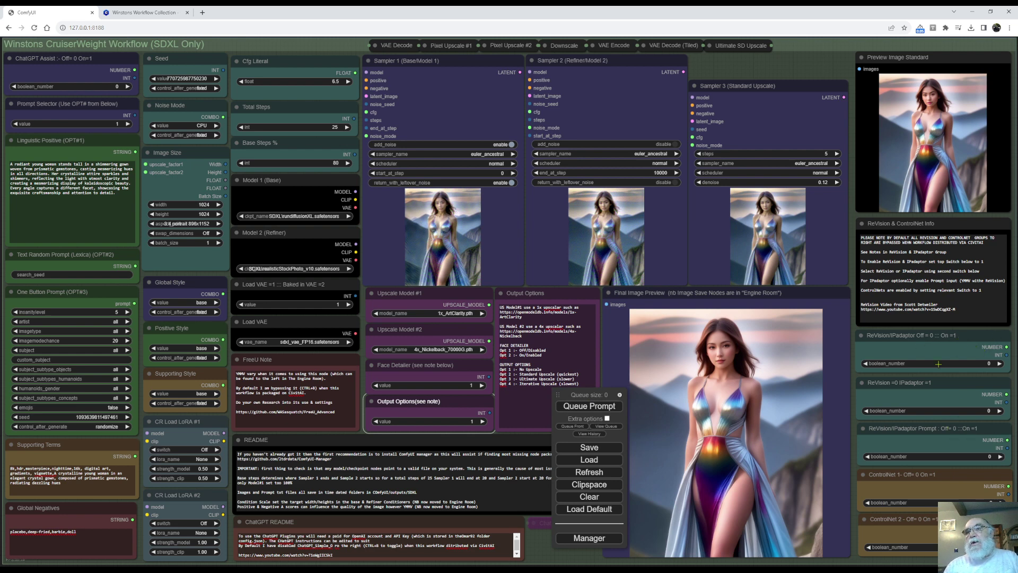
left_click(1000, 364)
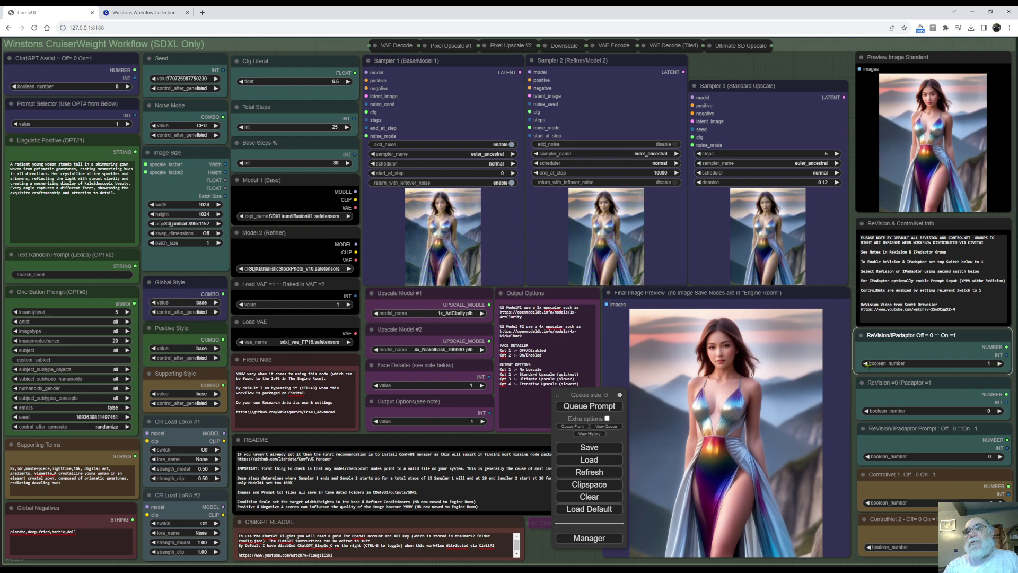
left_click(1000, 364)
left_click(998, 411)
left_click(864, 411)
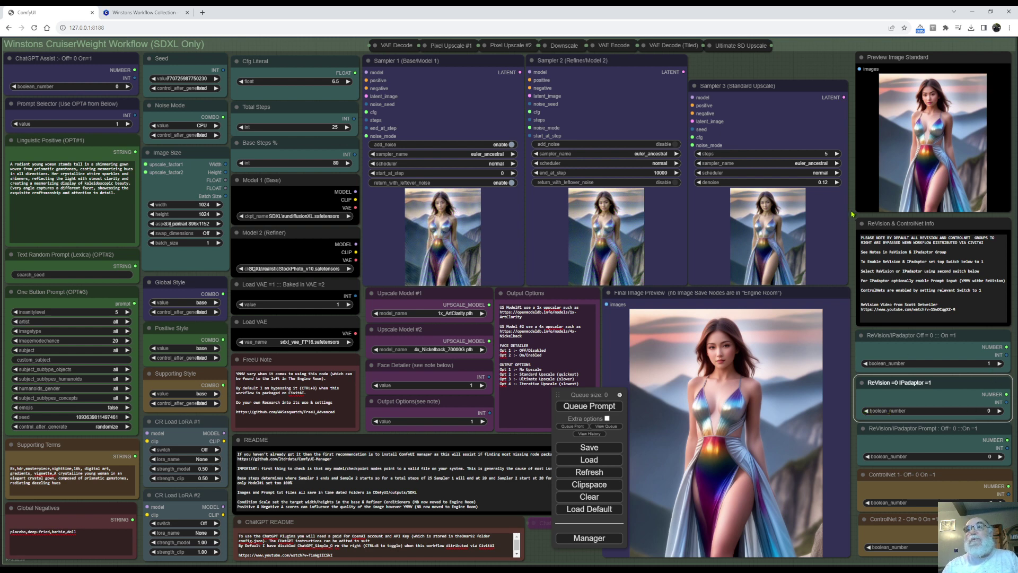
- Pan across the ControlNet and ReVision & IPadaptor groups and return ReVision/IPadaptor to 0
left_click_drag(853, 214, 853, 214)
left_click_drag(812, 68, 83, 63)
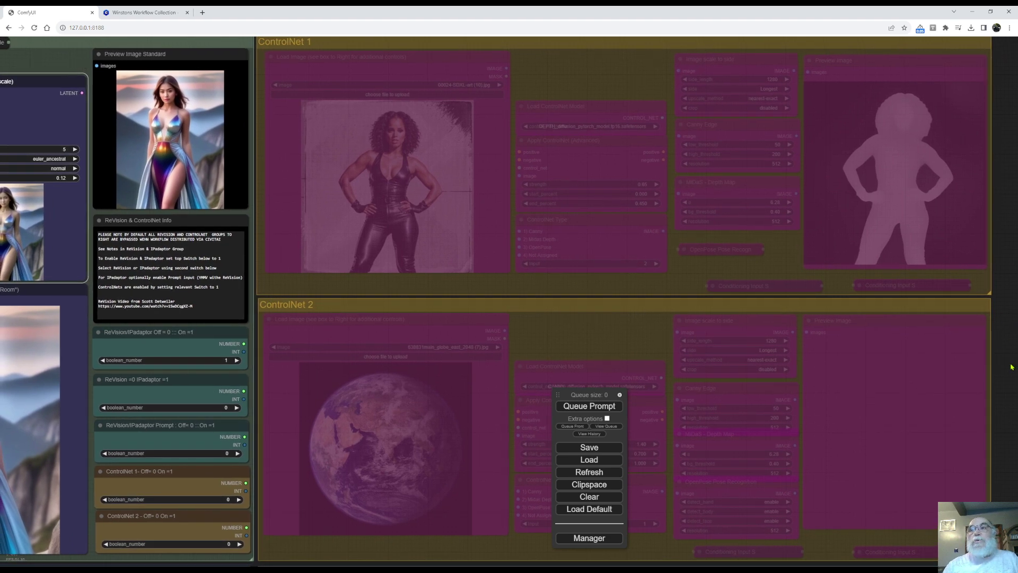
left_click_drag(1010, 380, 1015, 135)
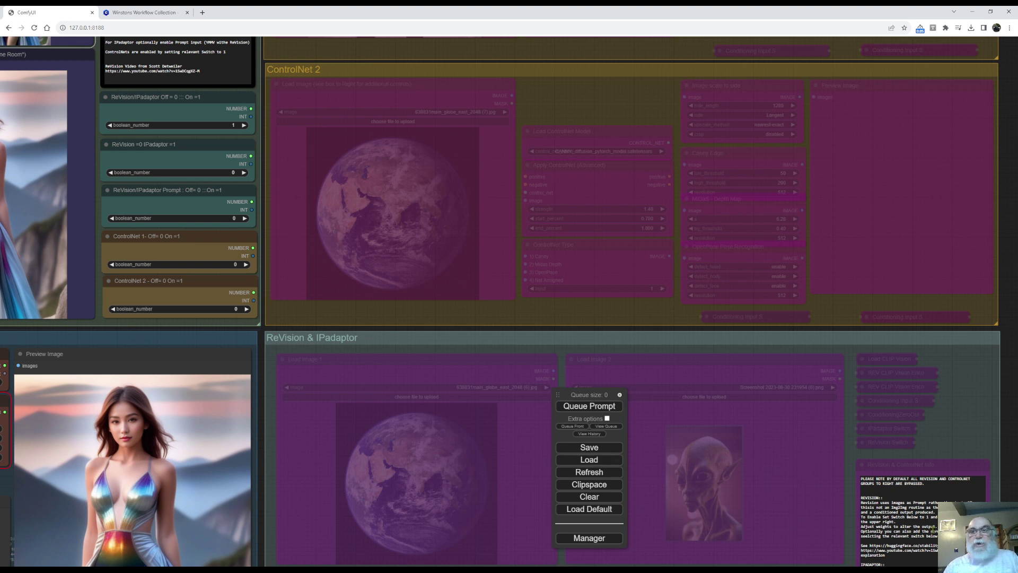
left_click_drag(970, 432, 954, 319)
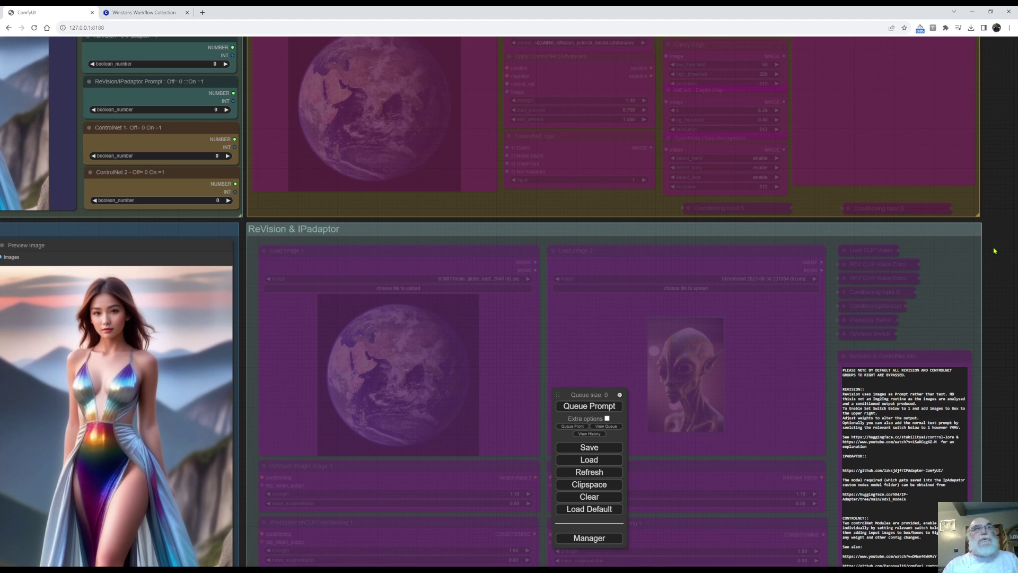
left_click_drag(994, 246, 995, 344)
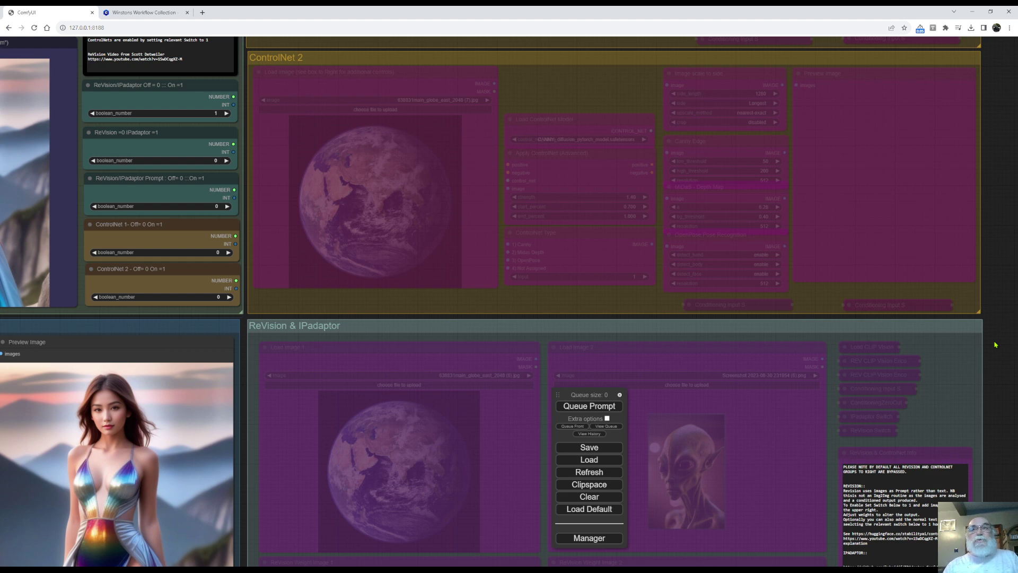
left_click_drag(995, 345, 978, 407)
left_click(77, 175)
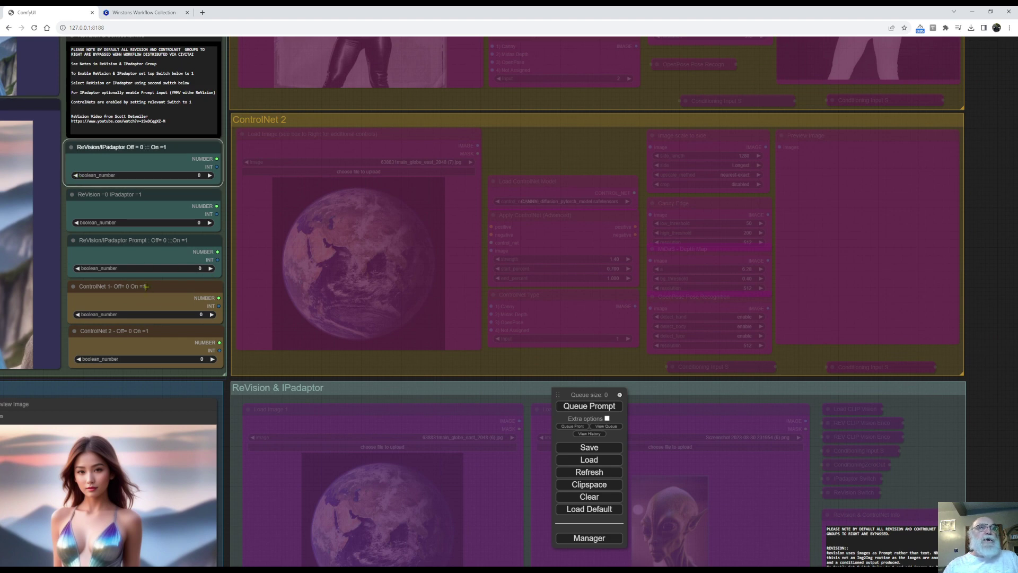
left_click_drag(976, 188, 979, 371)
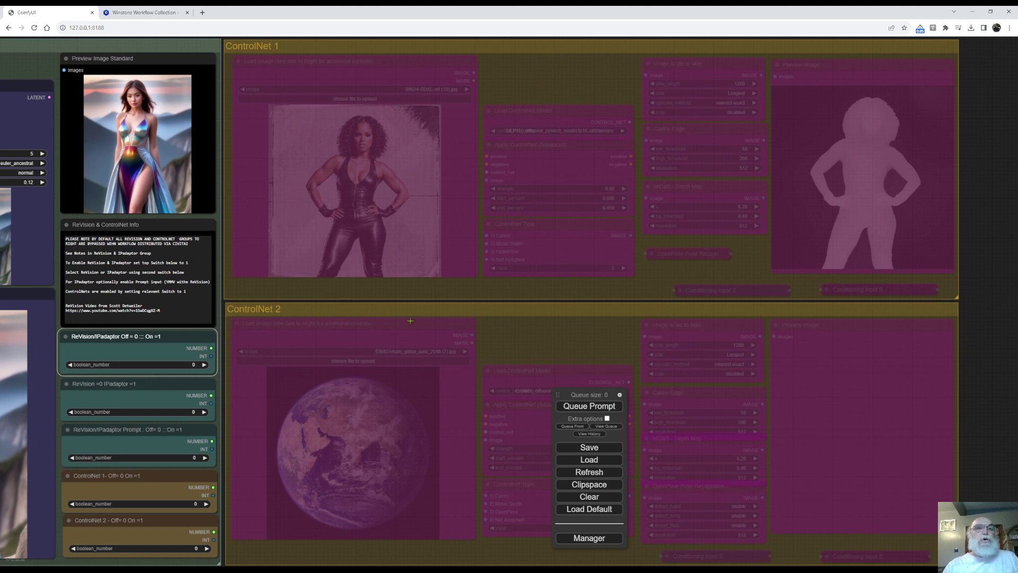
- Set the ControlNet 1 group's nodes to Always and raise the ControlNet 1 switch to 1
right_click(488, 49)
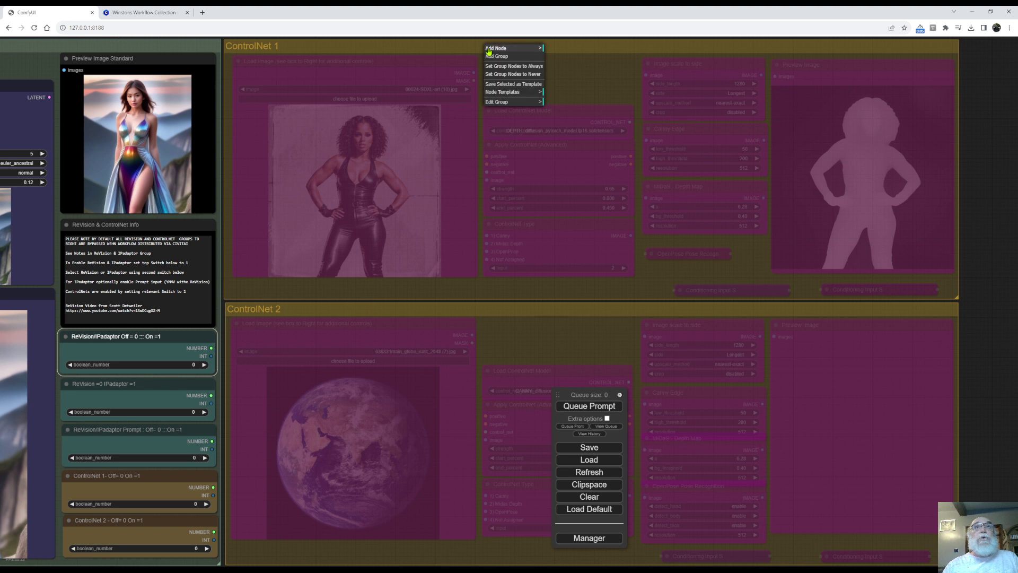
left_click(508, 67)
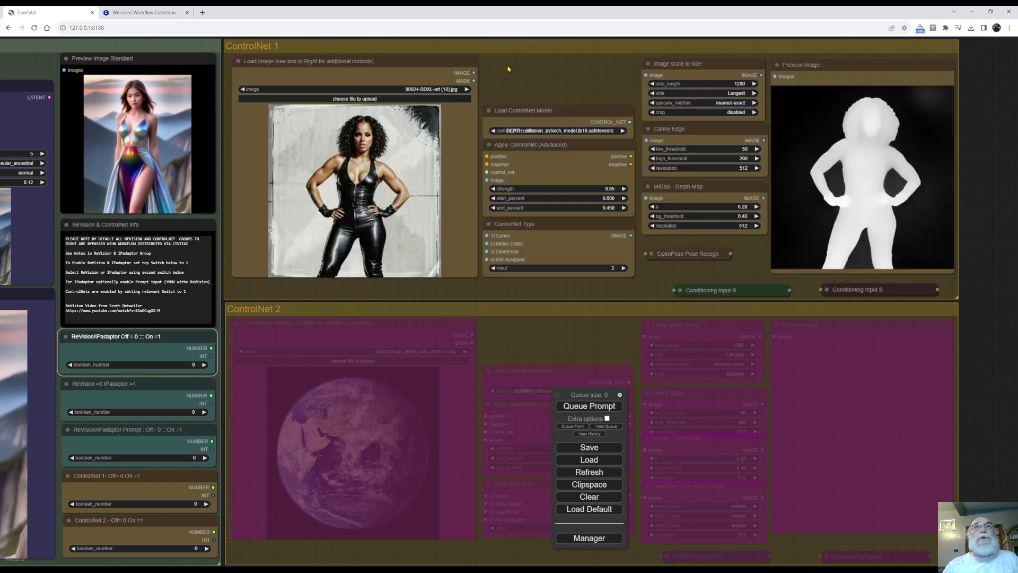
left_click(206, 503)
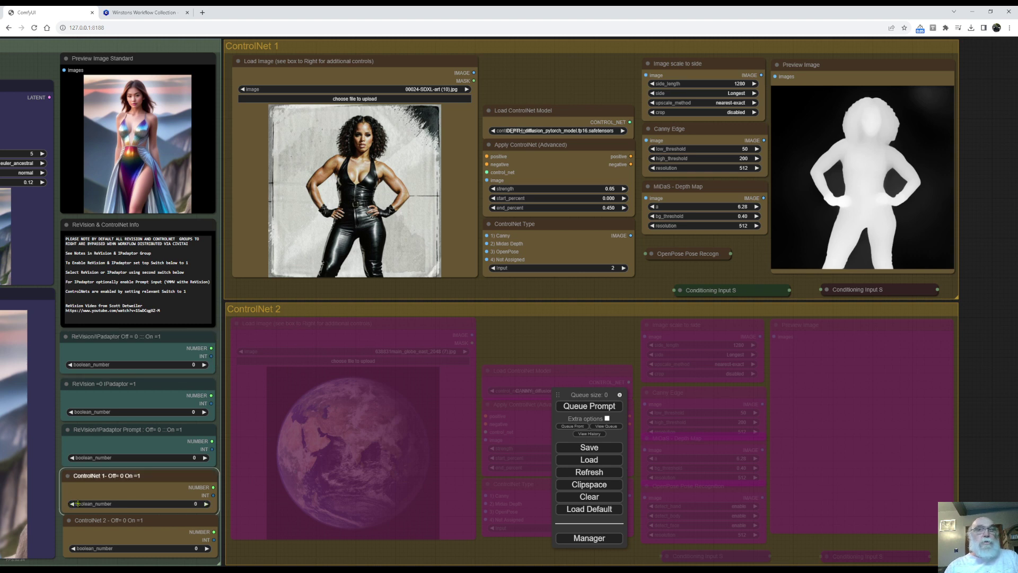
scroll(899, 197, "down", 2)
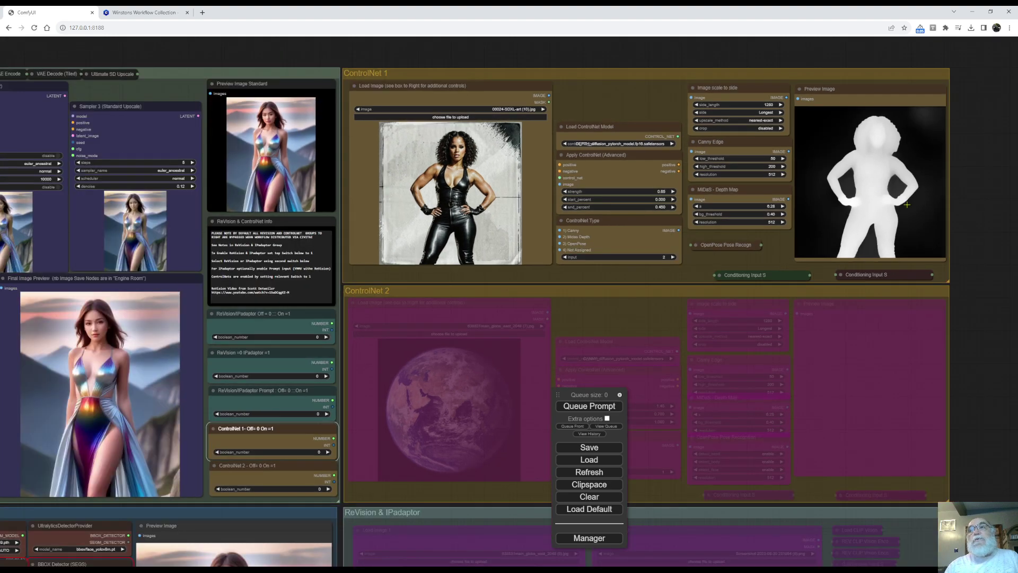
scroll(906, 205, "down", 2)
left_click_drag(989, 321, 985, 226)
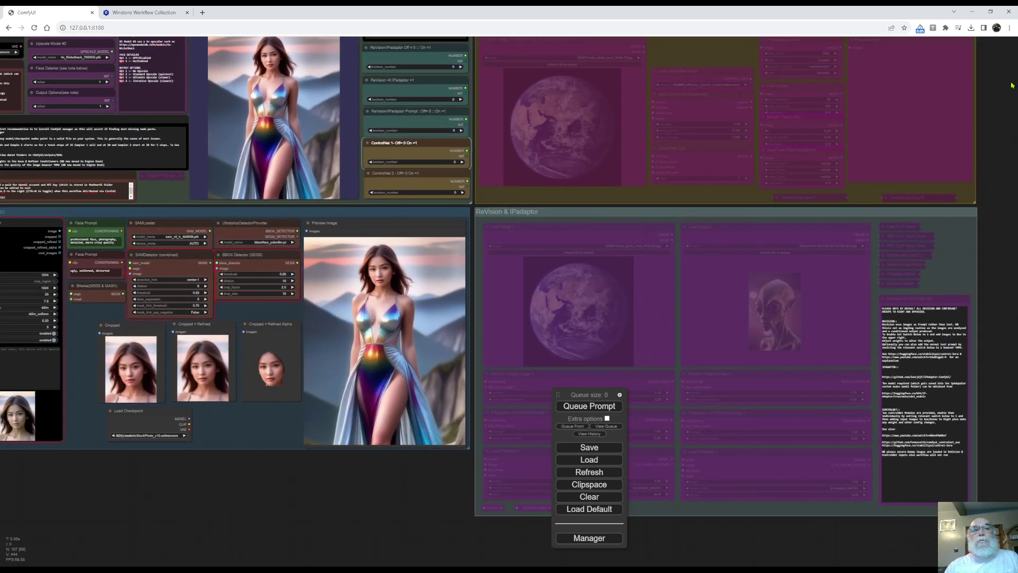
- Drag the queue panel to the lower right to reveal the refined face crop, then select Load Checkpoint
scroll(338, 502, "down", 1)
left_click_drag(338, 501, 644, 542)
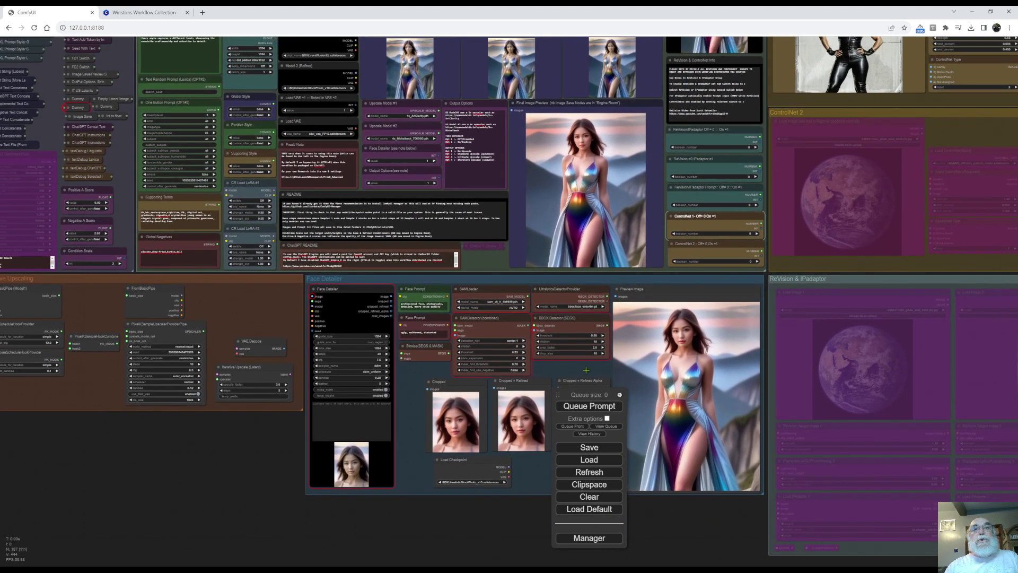
left_click_drag(580, 401, 972, 408)
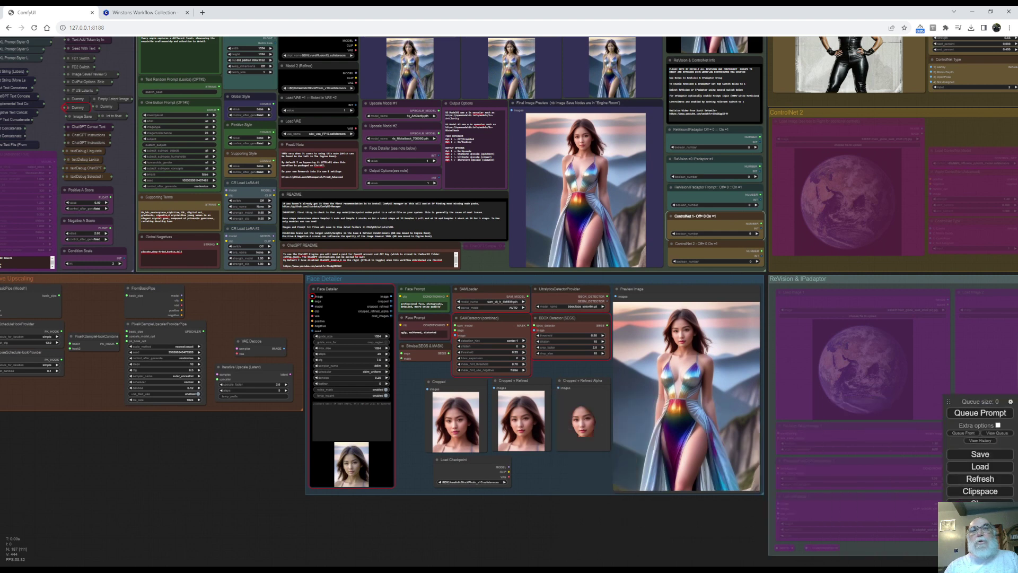
left_click(454, 460)
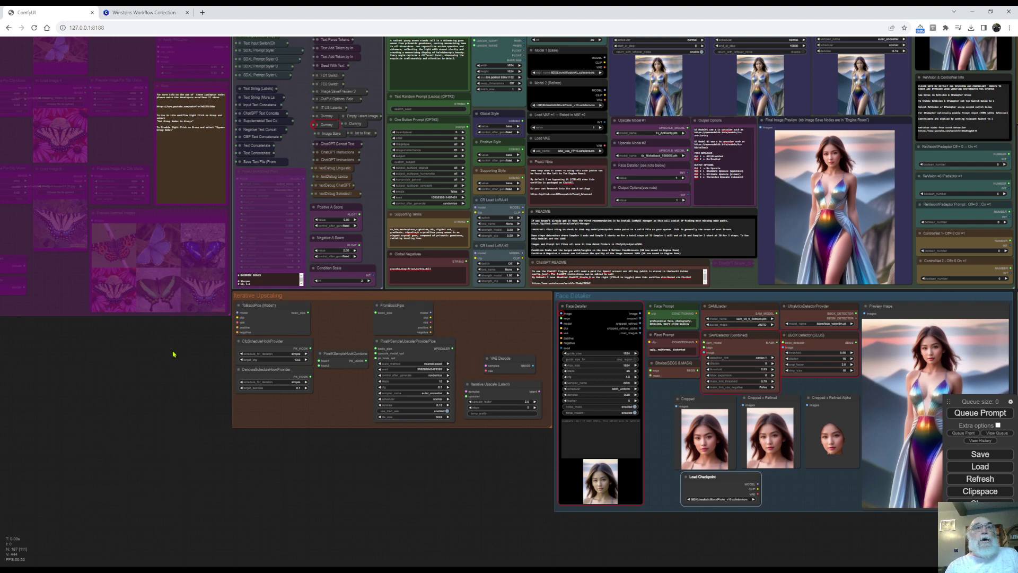
- Pan down-left and zoom in toward the Engine Room group
left_click_drag(177, 352, 135, 498)
scroll(346, 314, "up", 4)
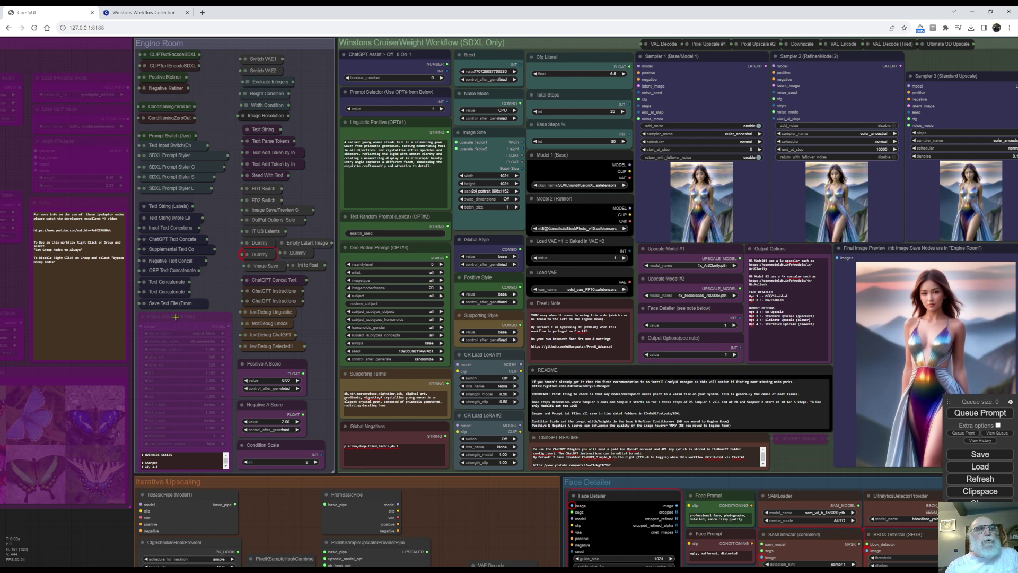
left_click(176, 316)
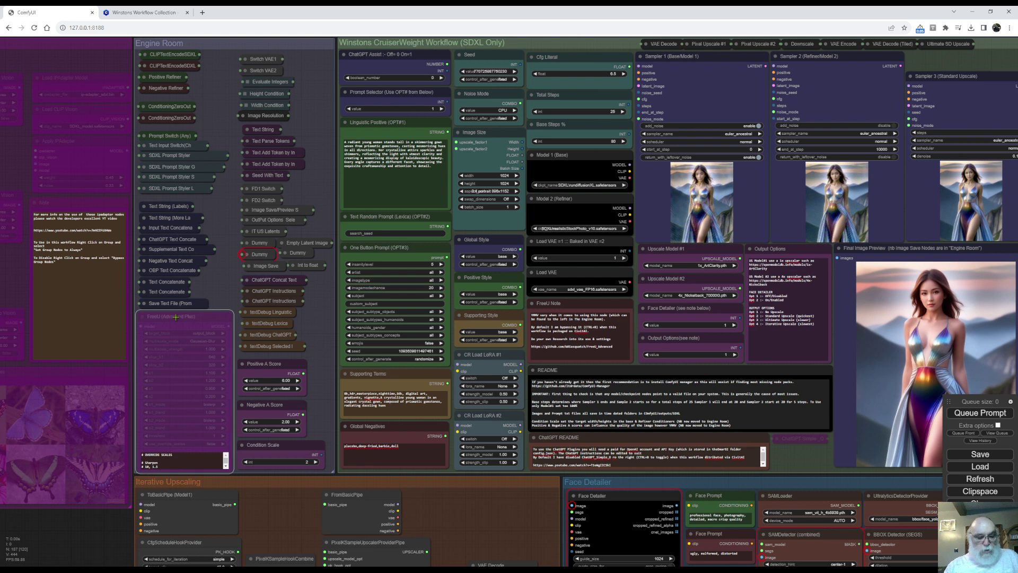
key("ctrl+b")
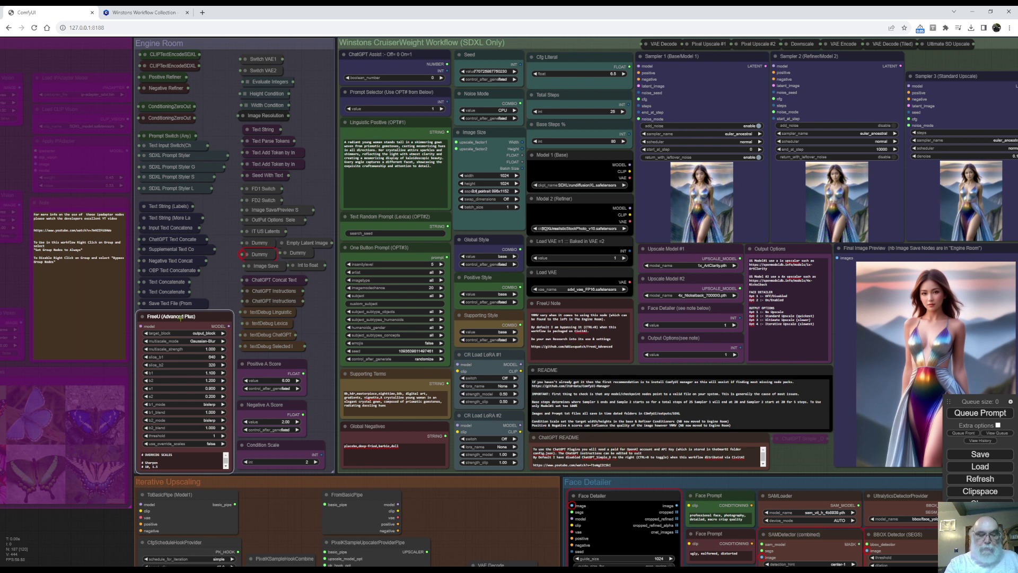
key("ctrl+b")
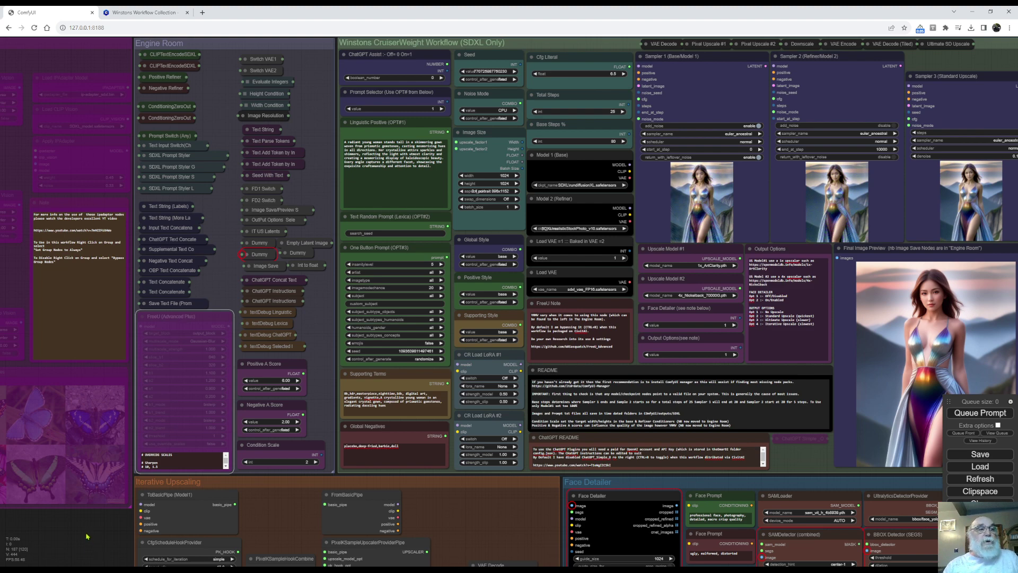
- Set the Ipadaptors 'Poor Mans Instant LORA' group nodes to Always, then bypass them again
left_click_drag(86, 535, 482, 539)
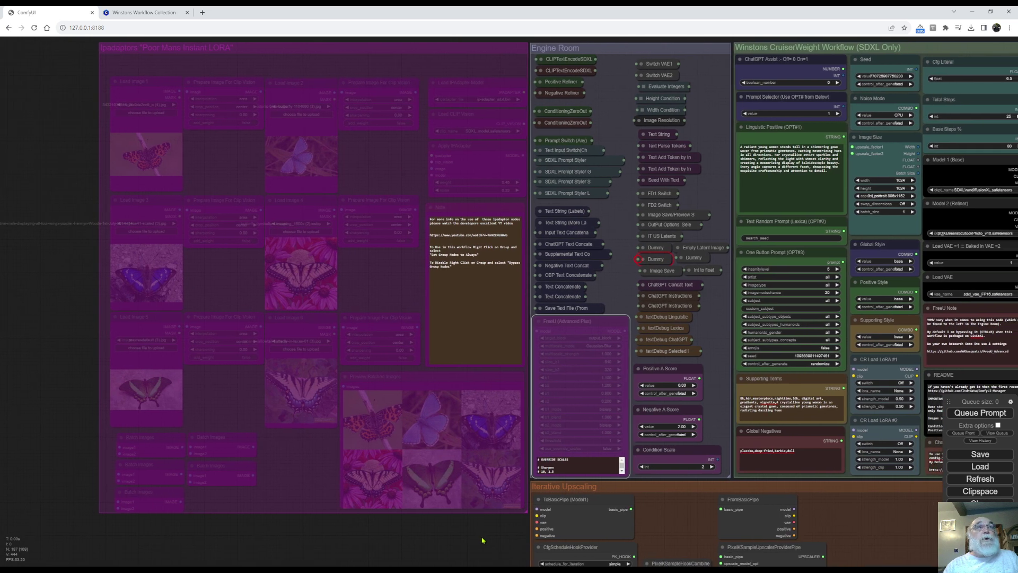
right_click(268, 52)
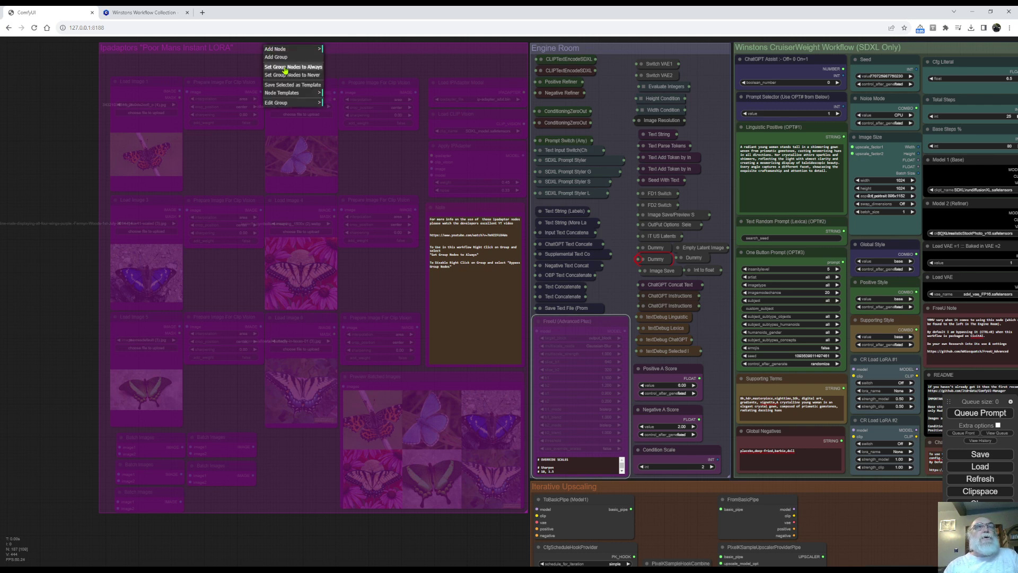
left_click(285, 67)
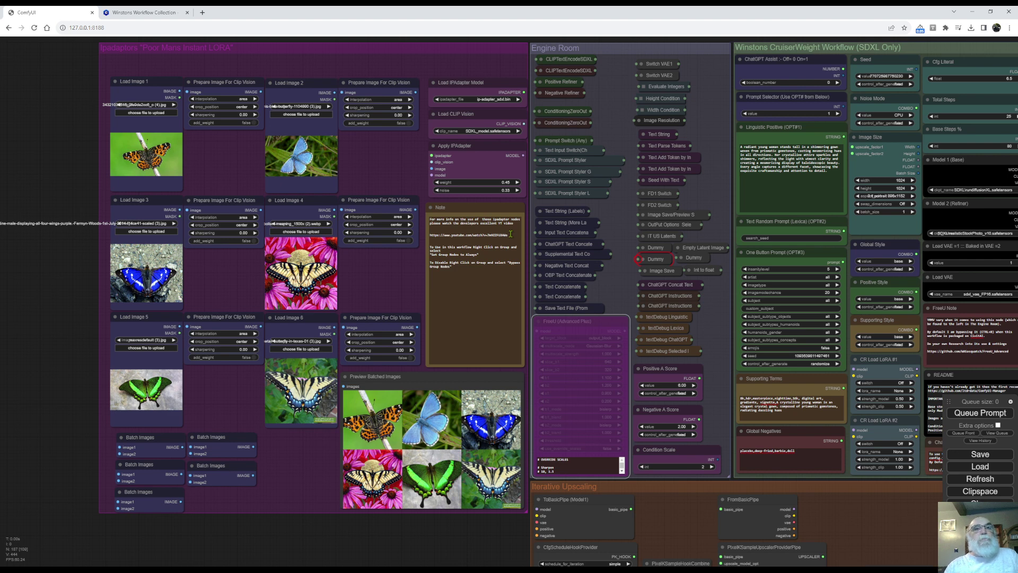
right_click(378, 49)
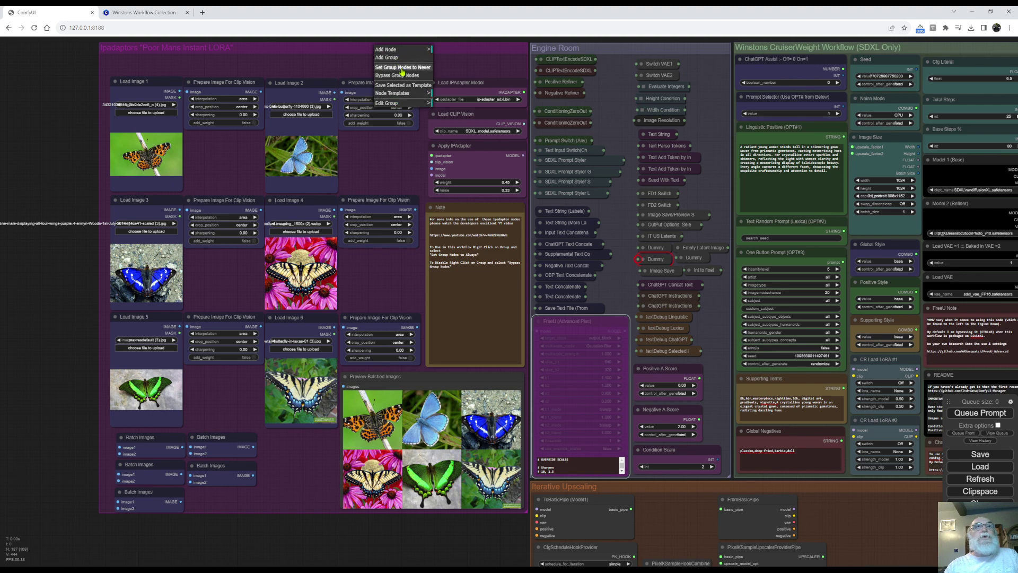
left_click(397, 76)
- Zoom out to the full workflow overview and bypass all nodes in the ControlNet 1 group
scroll(59, 166, "down", 5)
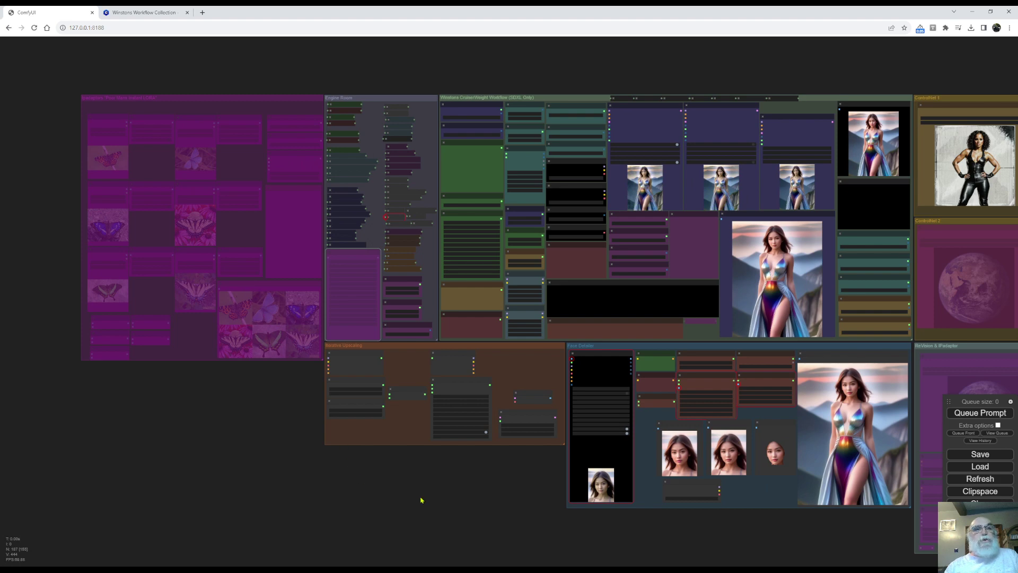
left_click_drag(424, 497, 367, 475)
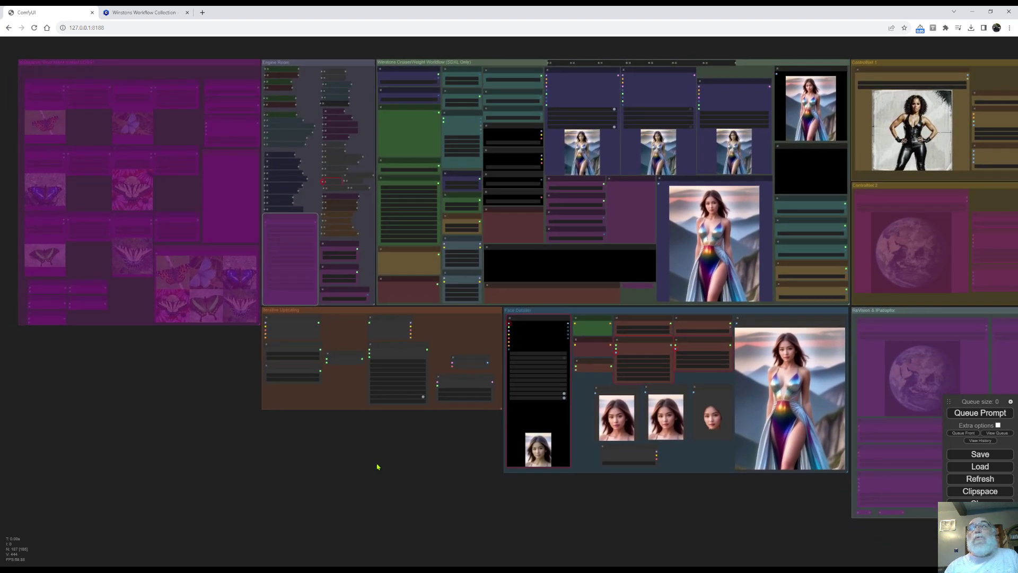
scroll(370, 466, "down", 2)
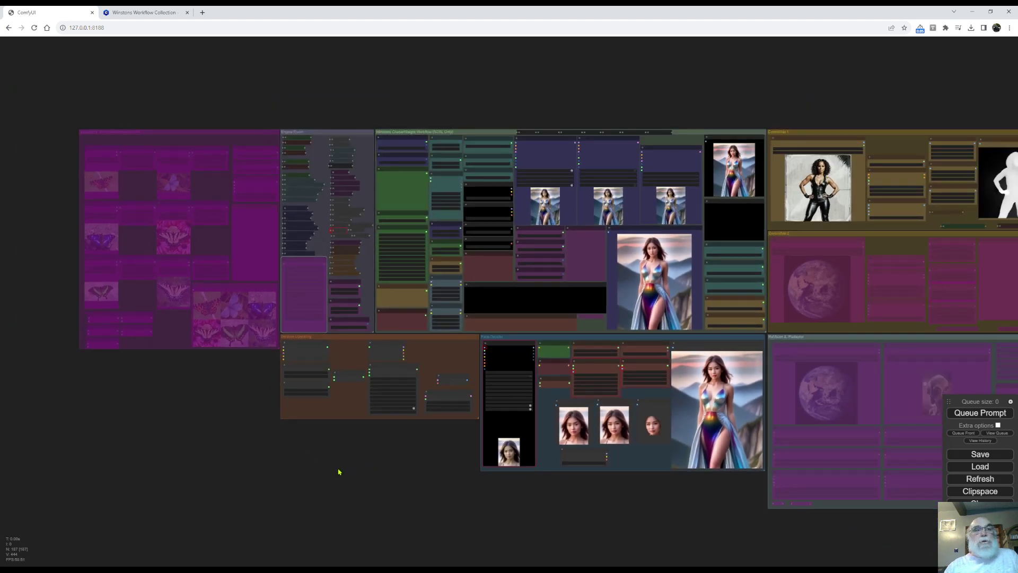
left_click_drag(338, 475, 314, 453)
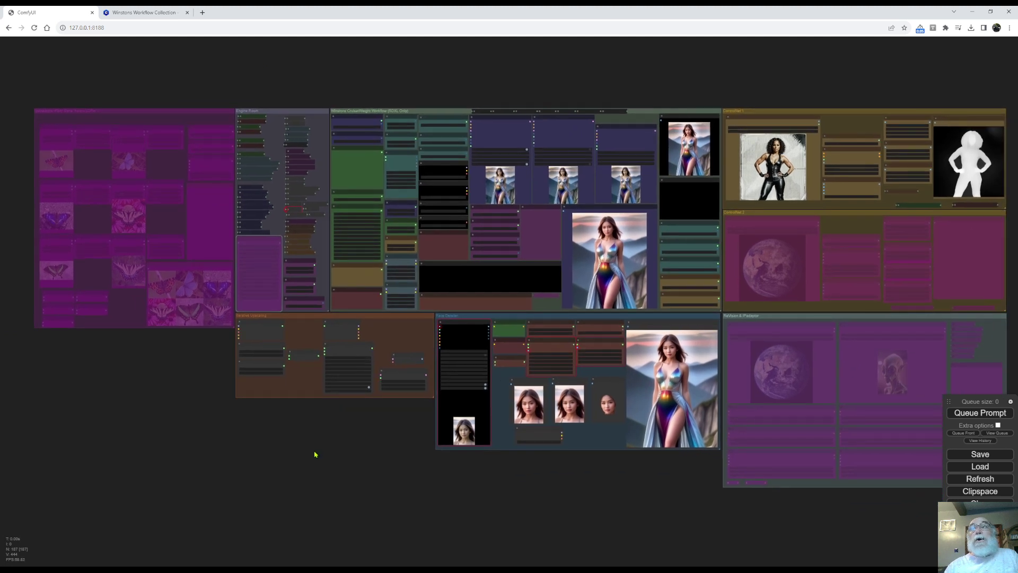
right_click(833, 111)
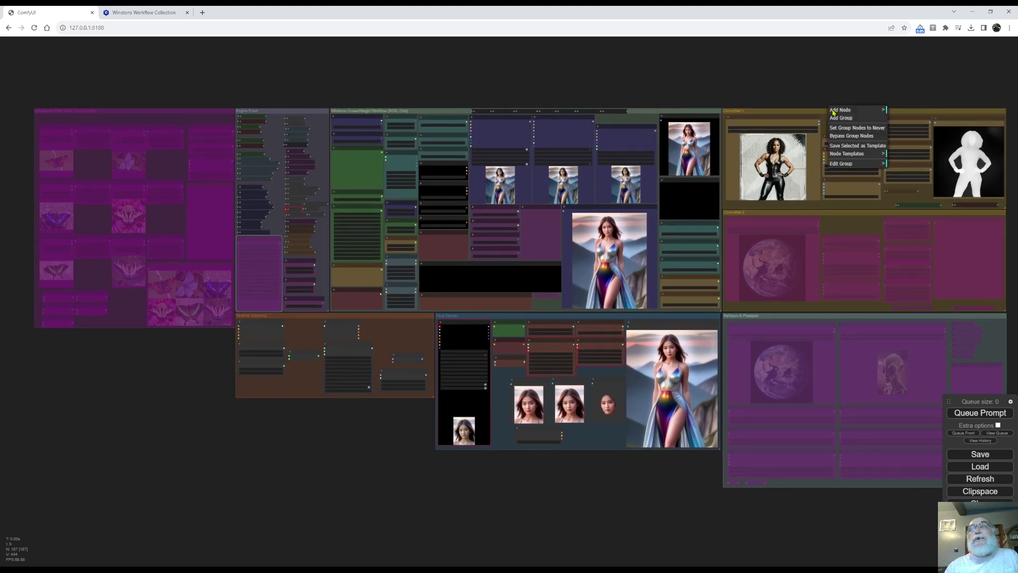
left_click(856, 136)
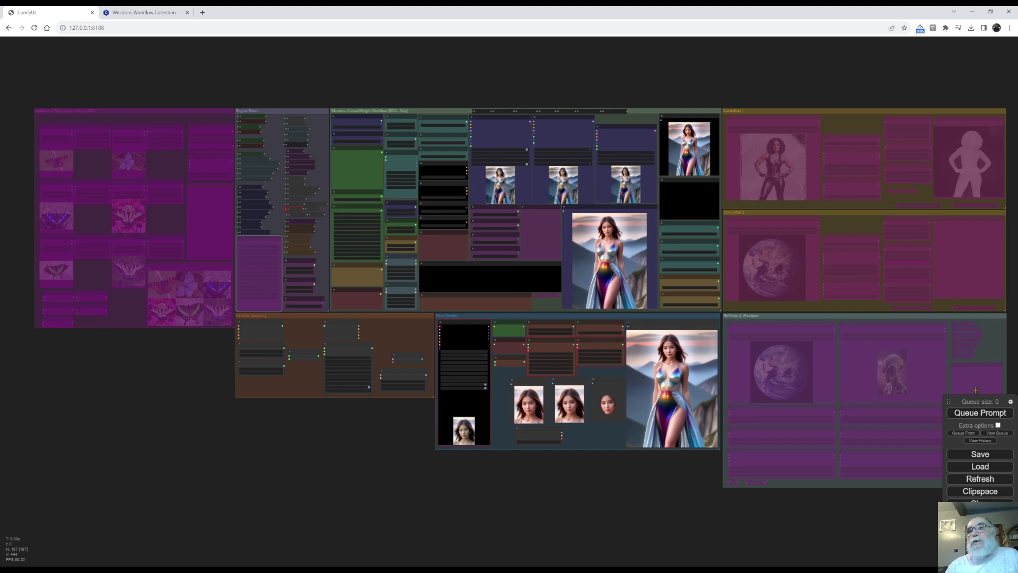
- Change Link Render Mode from Hidden to Spline in the ComfyUI settings
left_click(1011, 402)
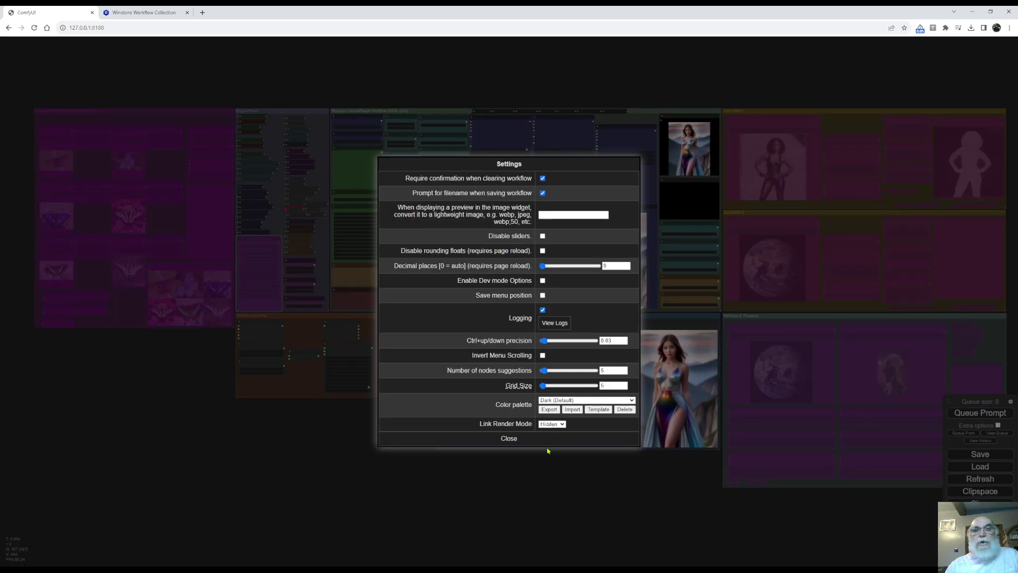
key("Up")
left_click(523, 439)
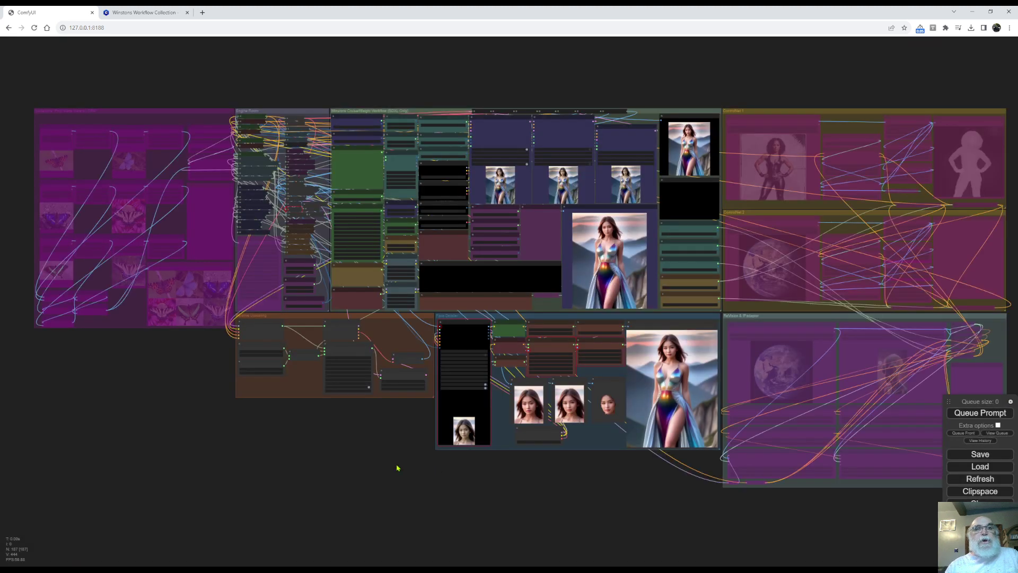